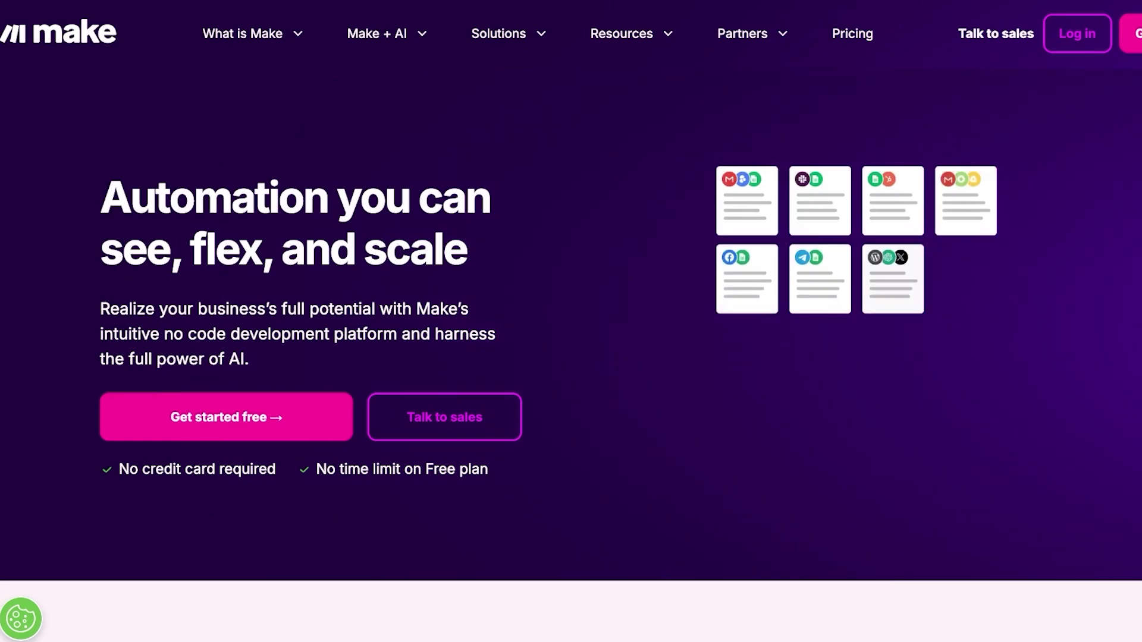
Step: Look over the Make home page, including the section about Make + AI
scroll(571, 321, down, 2)
scroll(570, 321, up, 2)
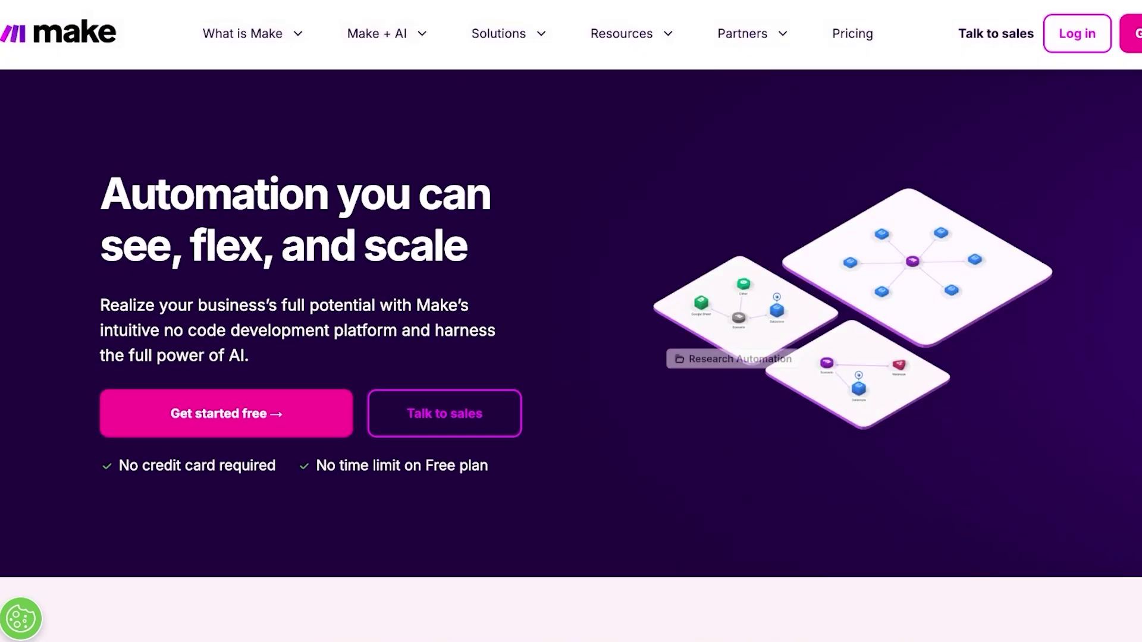
scroll(571, 321, down, 1)
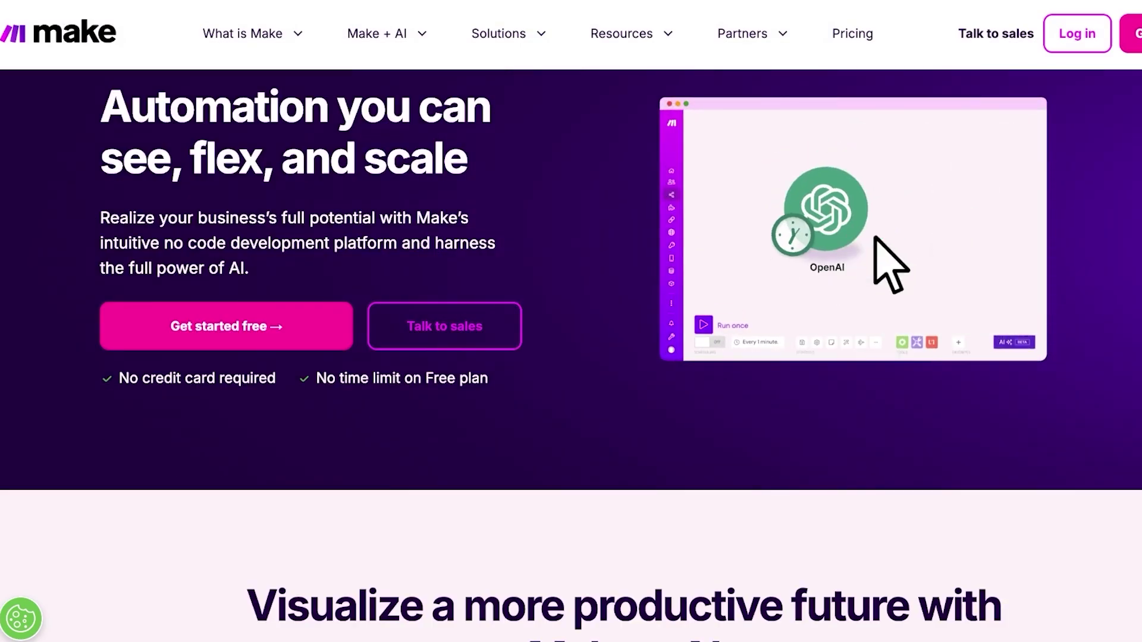
scroll(571, 321, down, 4)
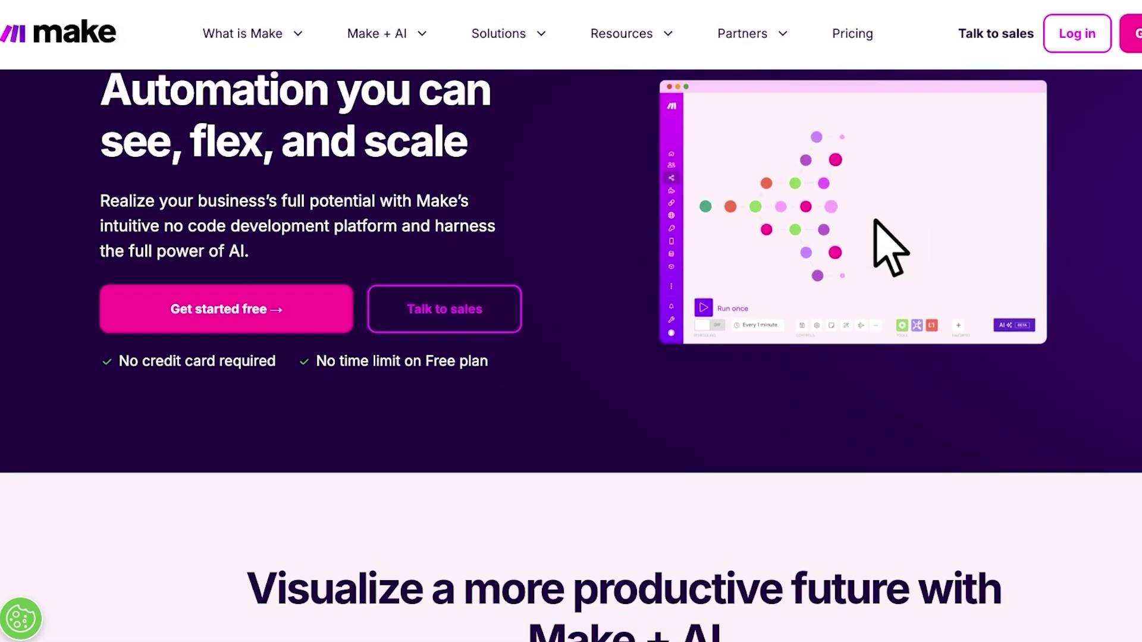
scroll(571, 321, down, 1)
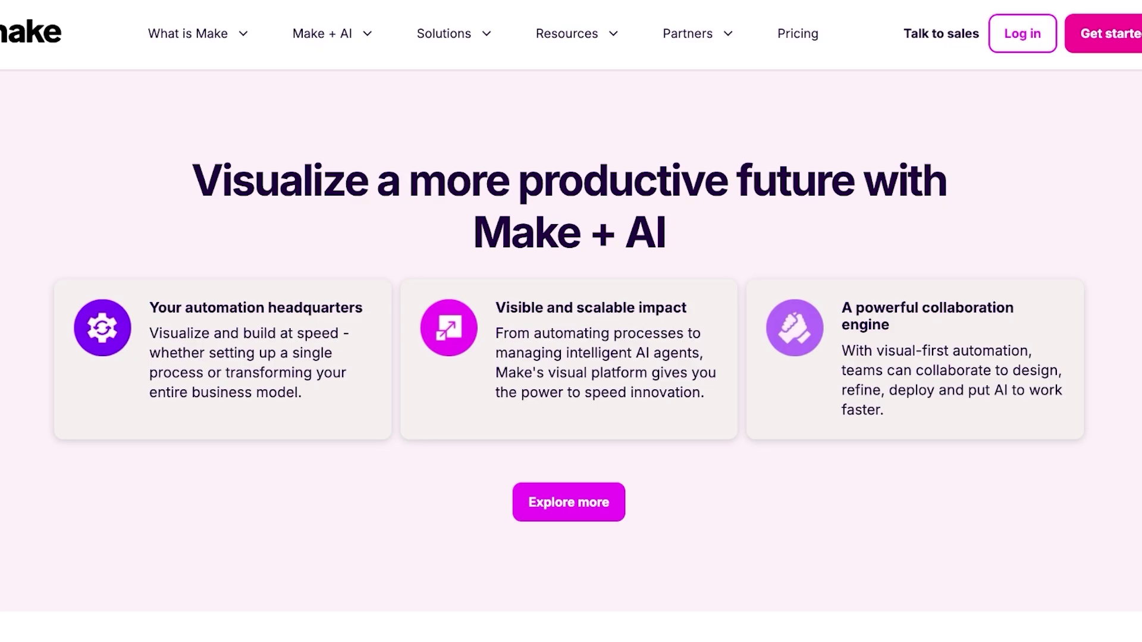
scroll(571, 321, down, 3)
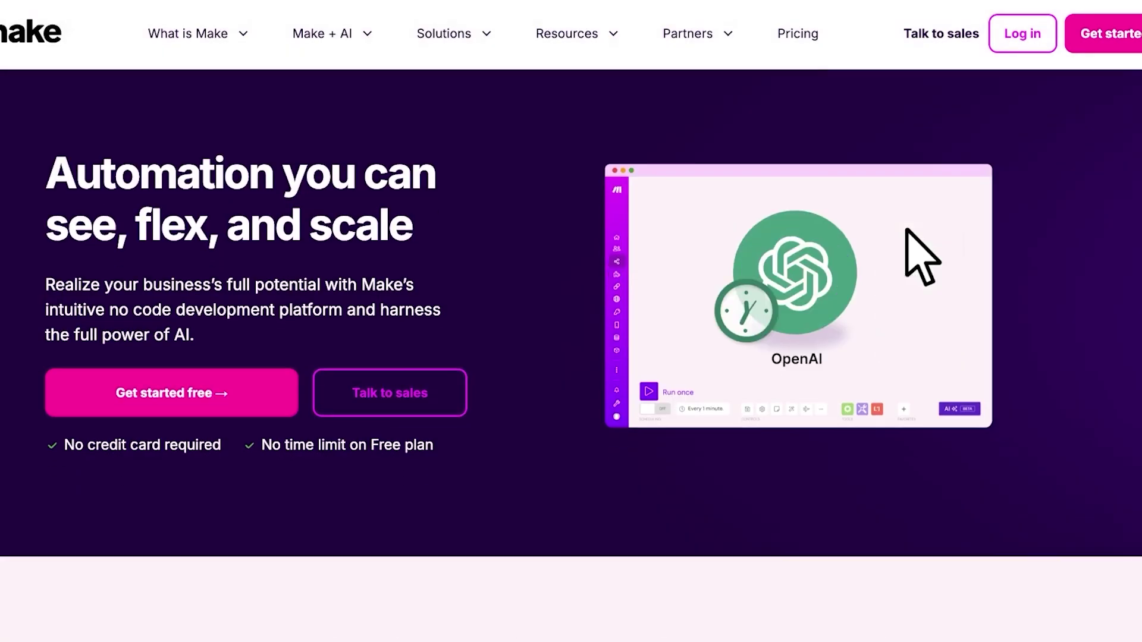
scroll(571, 321, up, 1)
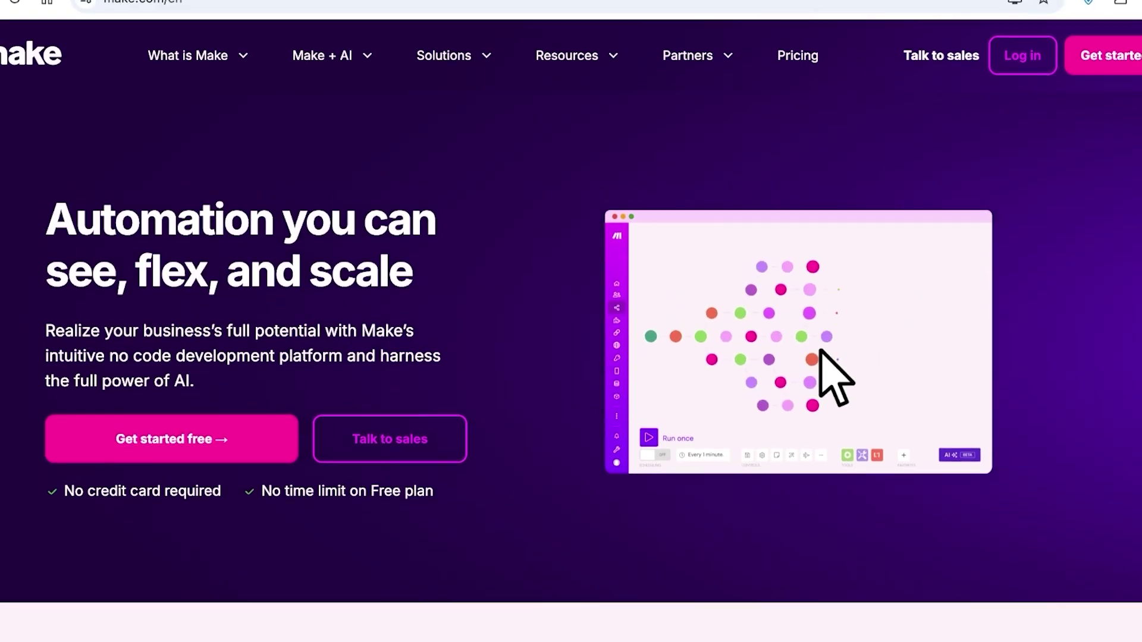
Step: Open the Make AI Agents page and sign up for a Make account with an existing Google account
mouse_move(332, 56)
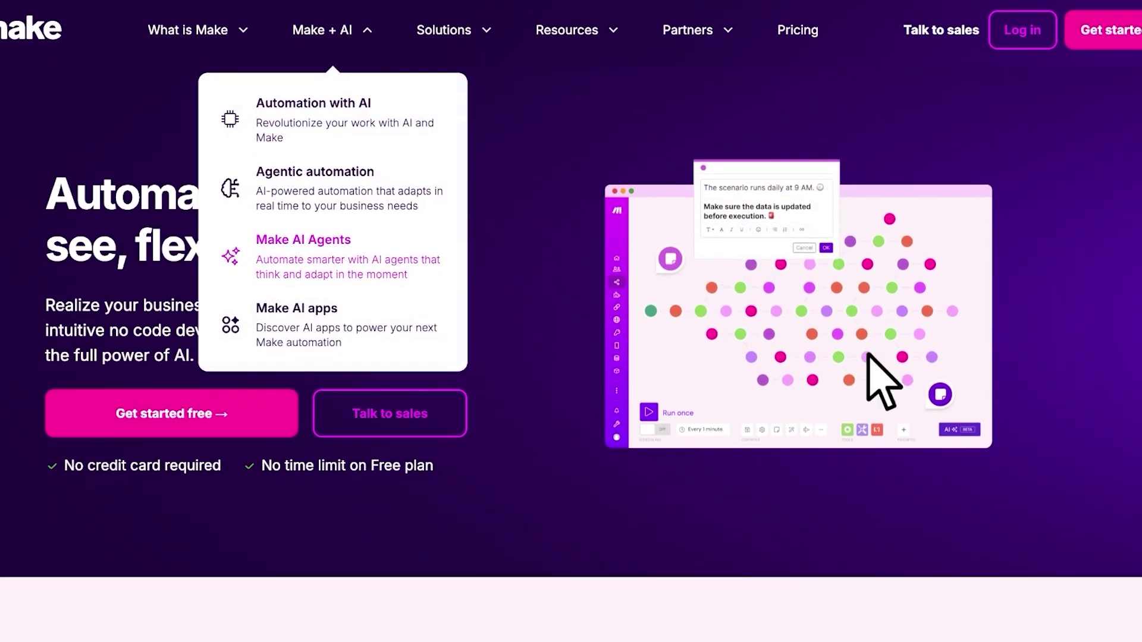
click(303, 250)
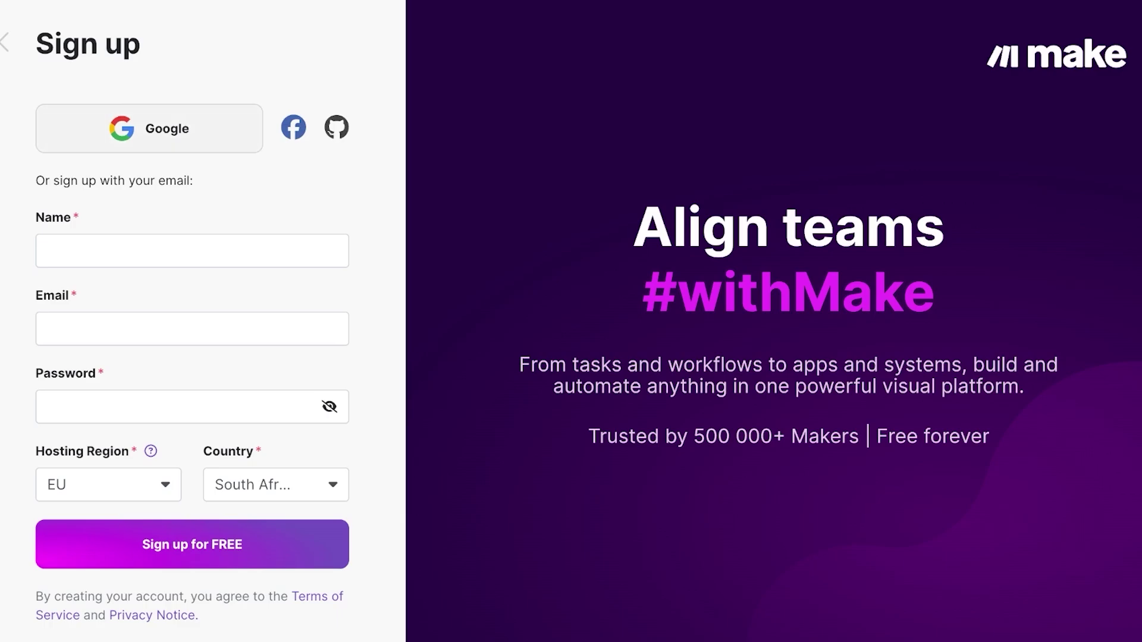
click(149, 129)
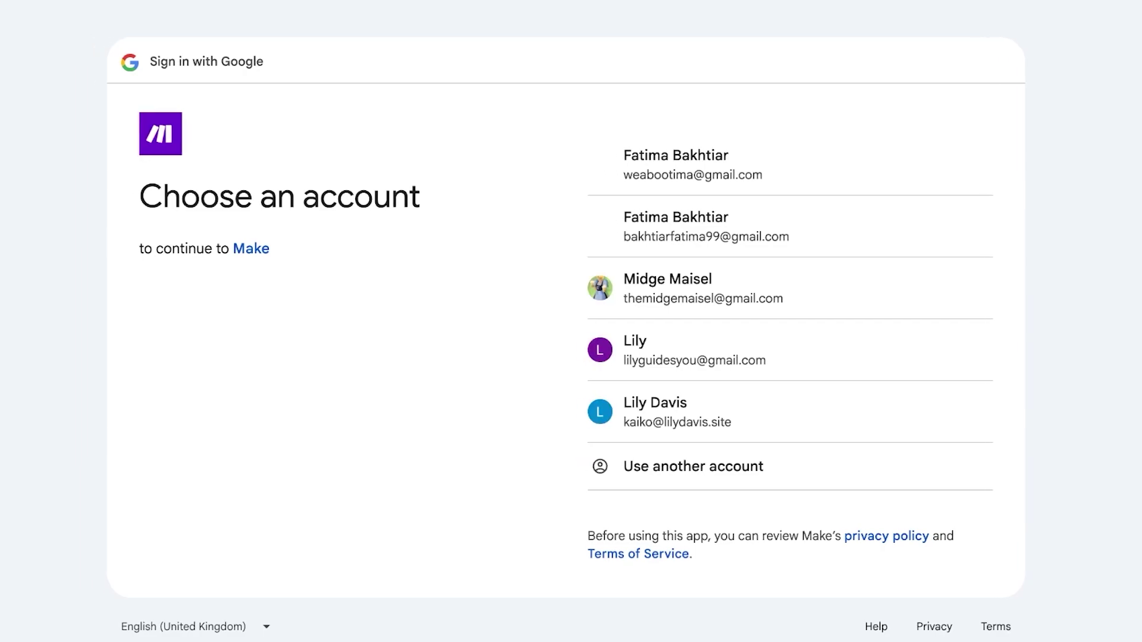
click(705, 289)
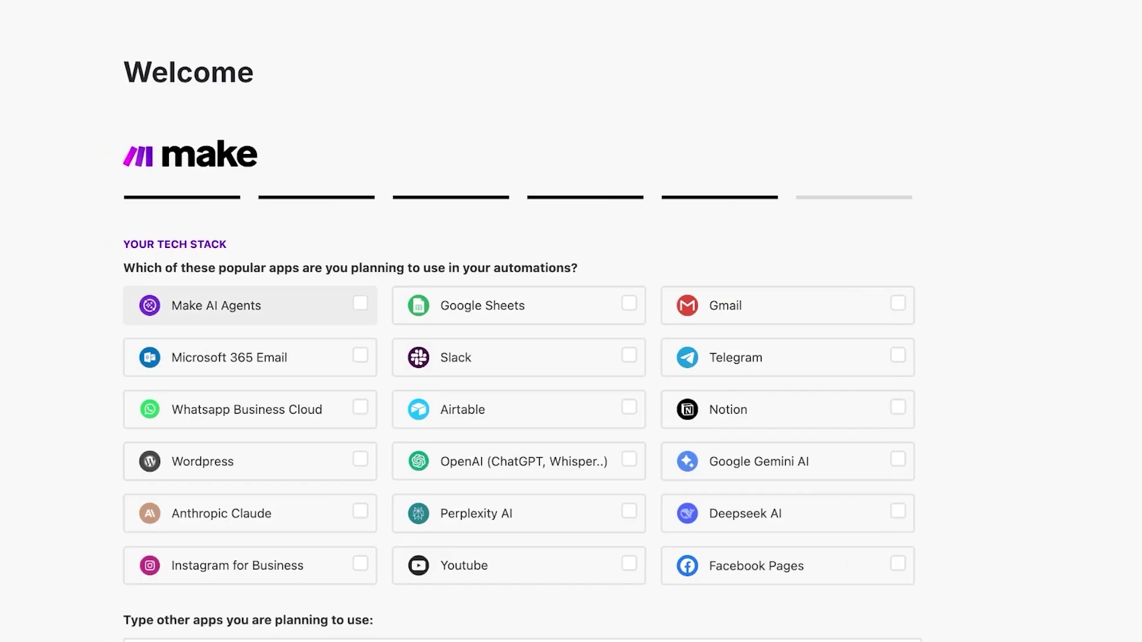
Step: Choose Make AI Agents as the planned app in the onboarding questionnaire and open the AI Agents section
click(250, 305)
scroll(250, 305, down, 4)
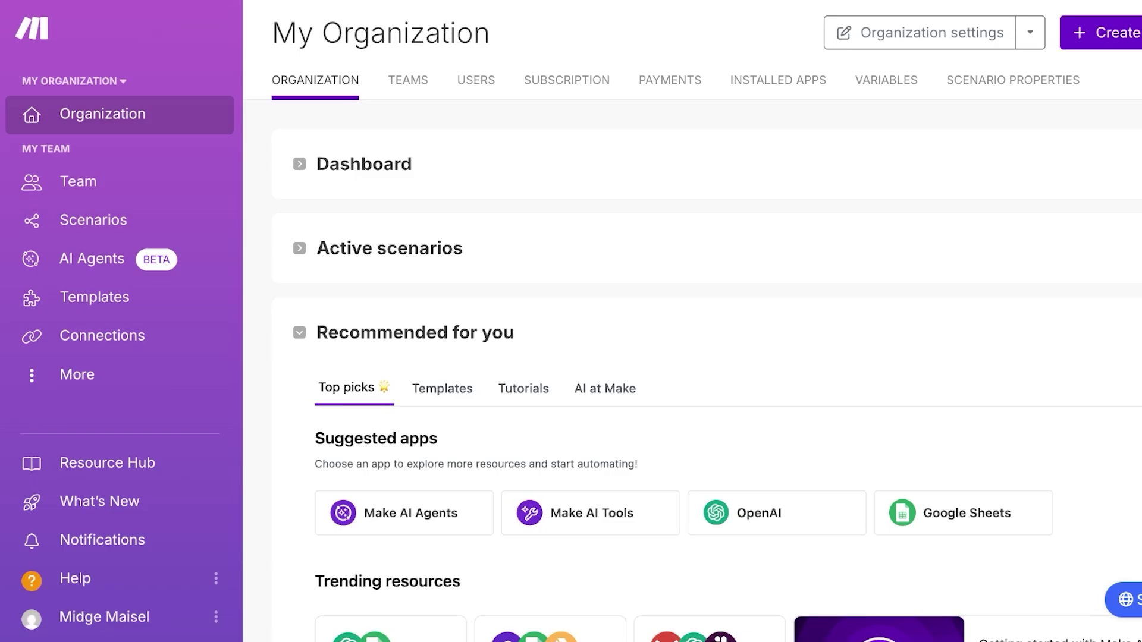
click(92, 259)
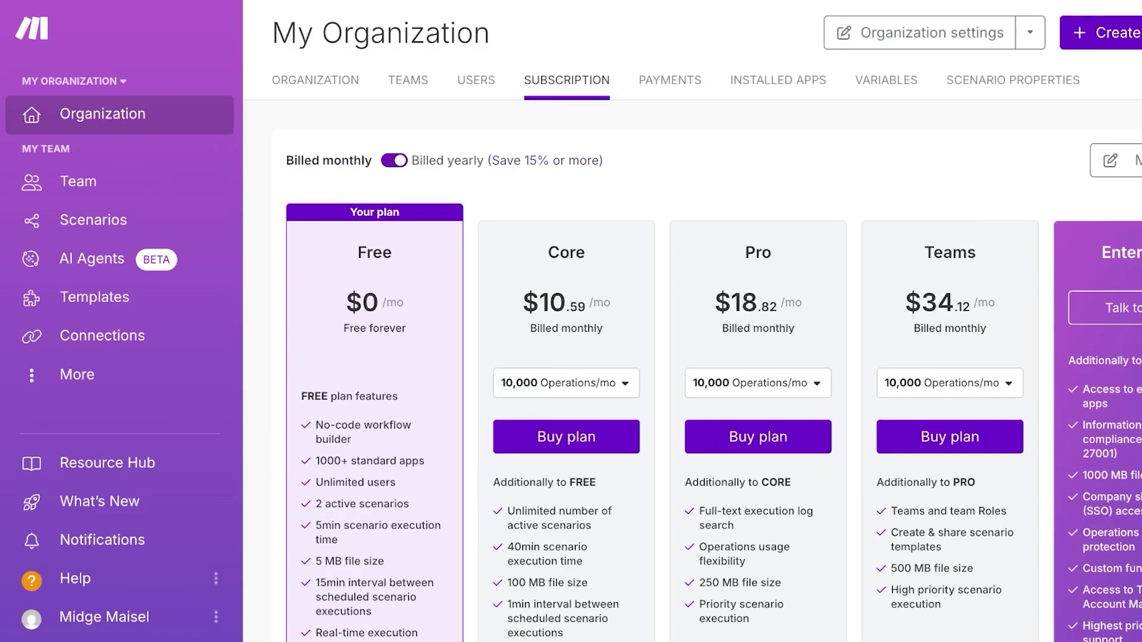
Step: Examine the subscription plans, the Core plan's operations options and the feature comparison table for AI Agents access
click(565, 383)
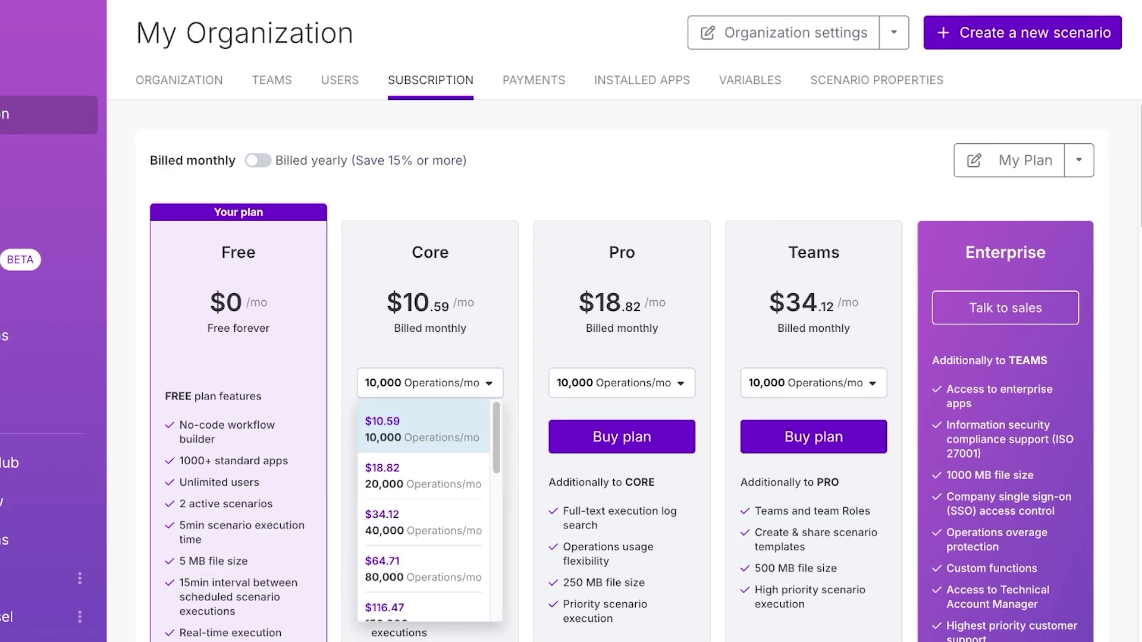
key(Escape)
scroll(622, 369, down, 3)
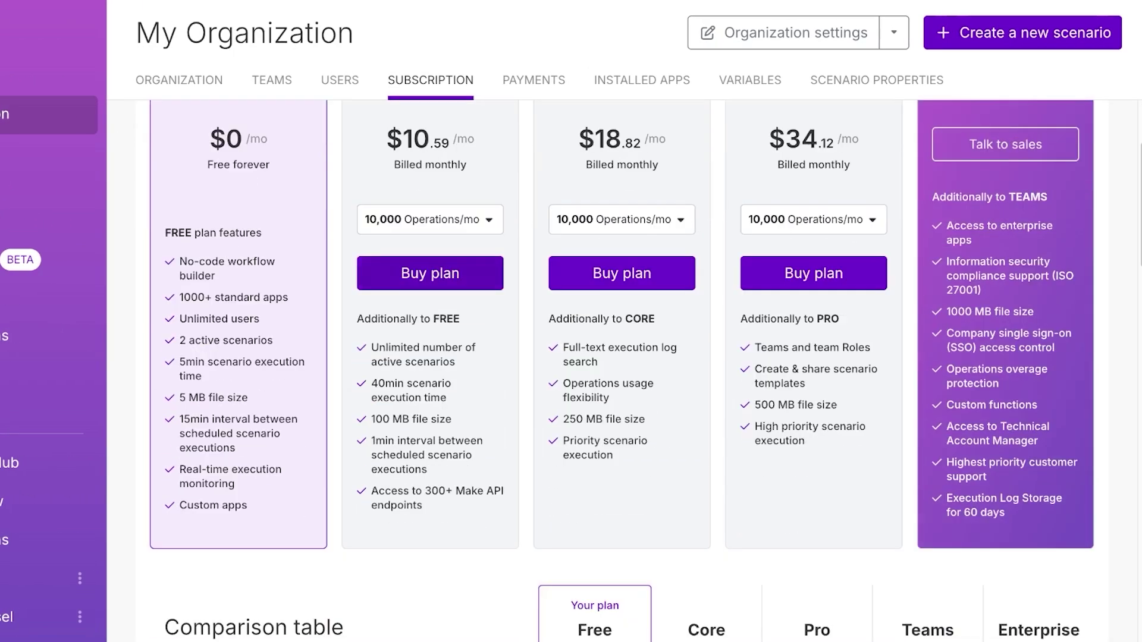
scroll(622, 369, up, 2)
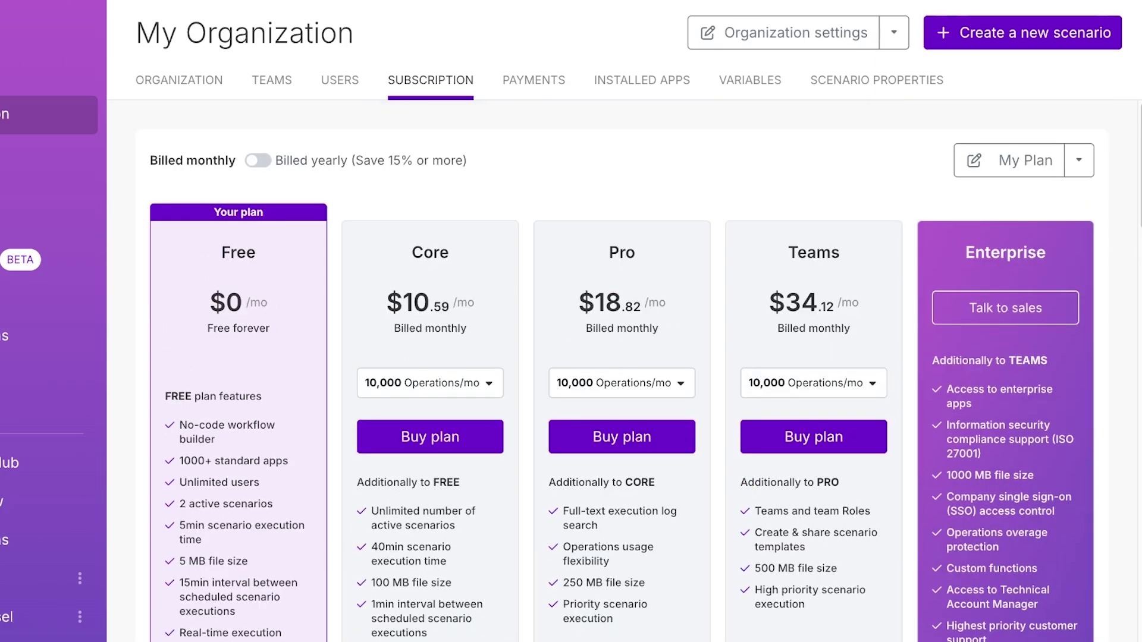
scroll(621, 368, down, 10)
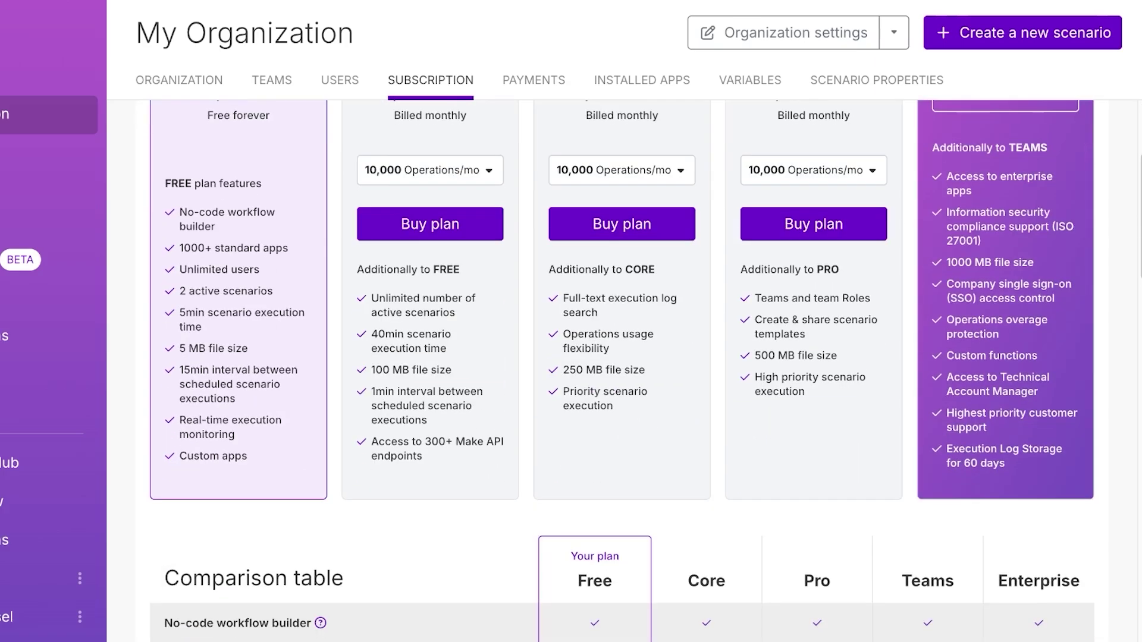
scroll(621, 368, down, 7)
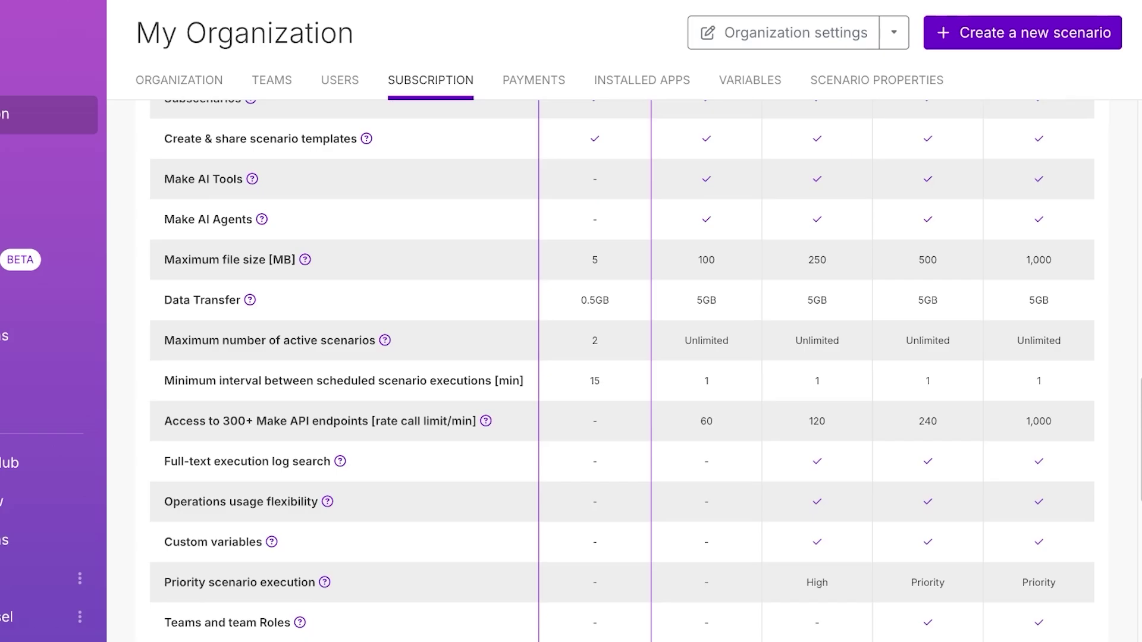
scroll(621, 369, down, 3)
scroll(622, 368, up, 1)
scroll(621, 369, up, 1)
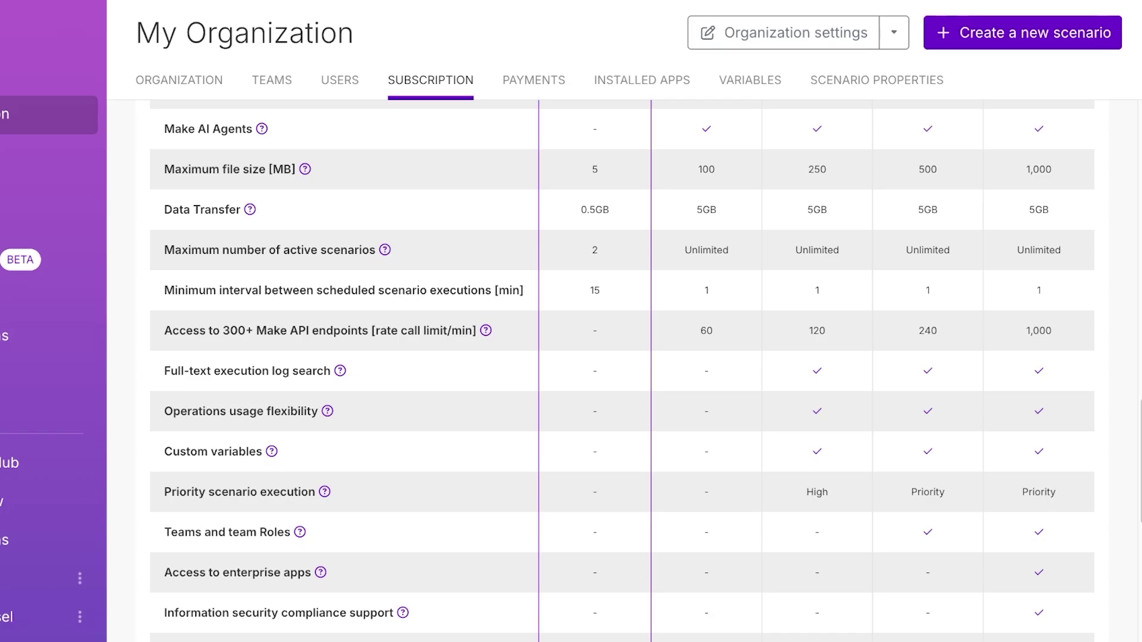
Step: Buy the Core plan with 10,000 operations per month, billed monthly, and open the AI Agents section
scroll(621, 369, up, 16)
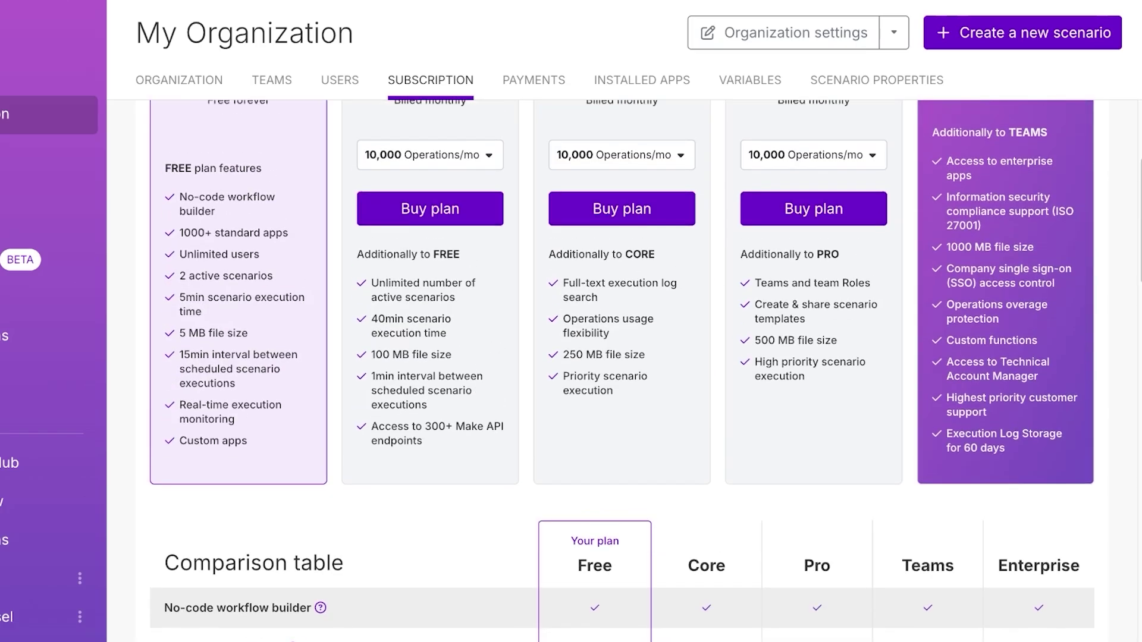
scroll(621, 369, up, 3)
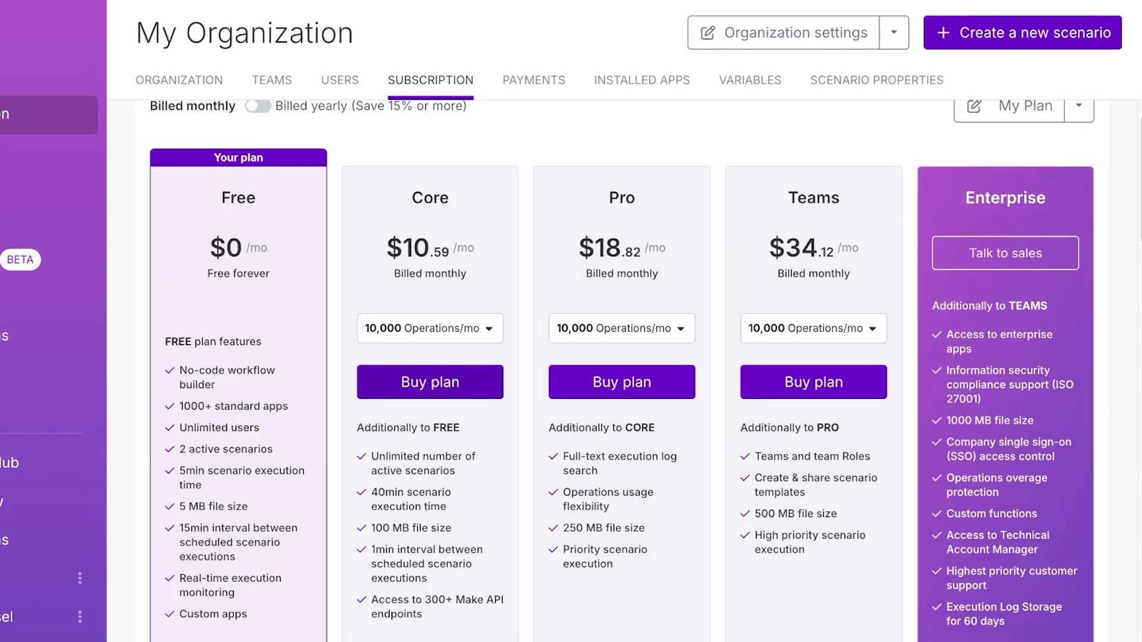
click(430, 382)
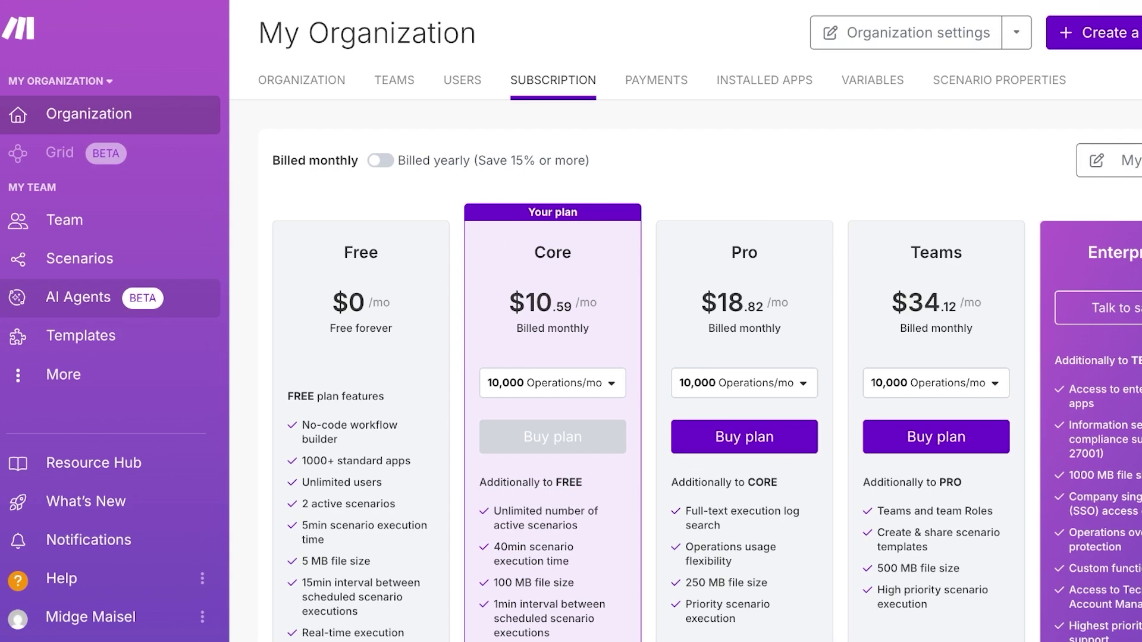
click(26, 297)
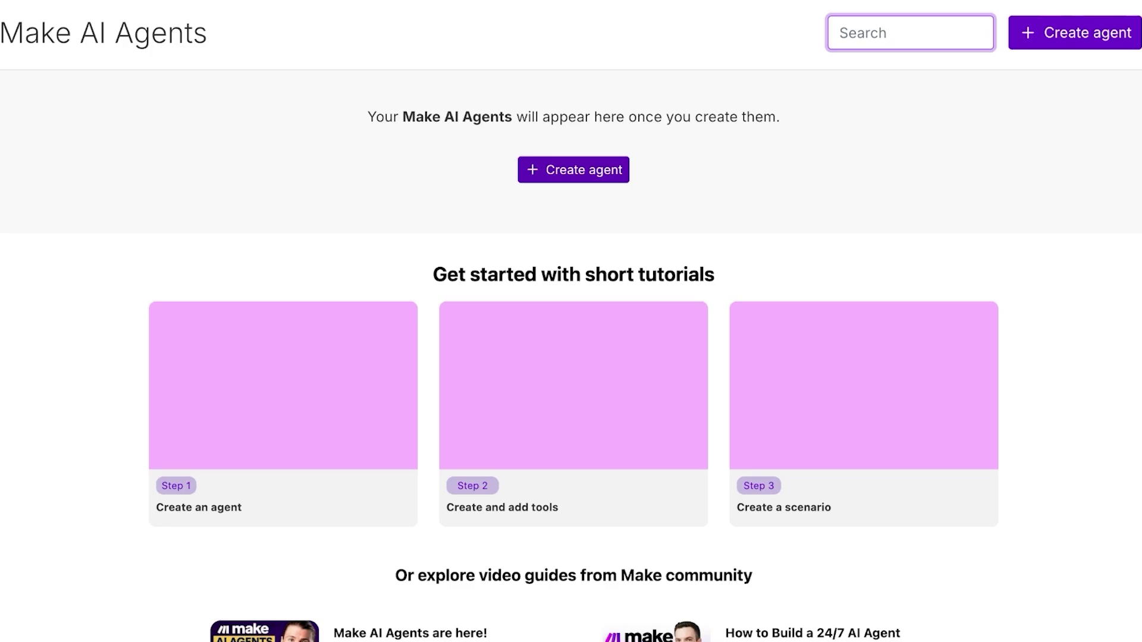
click(572, 170)
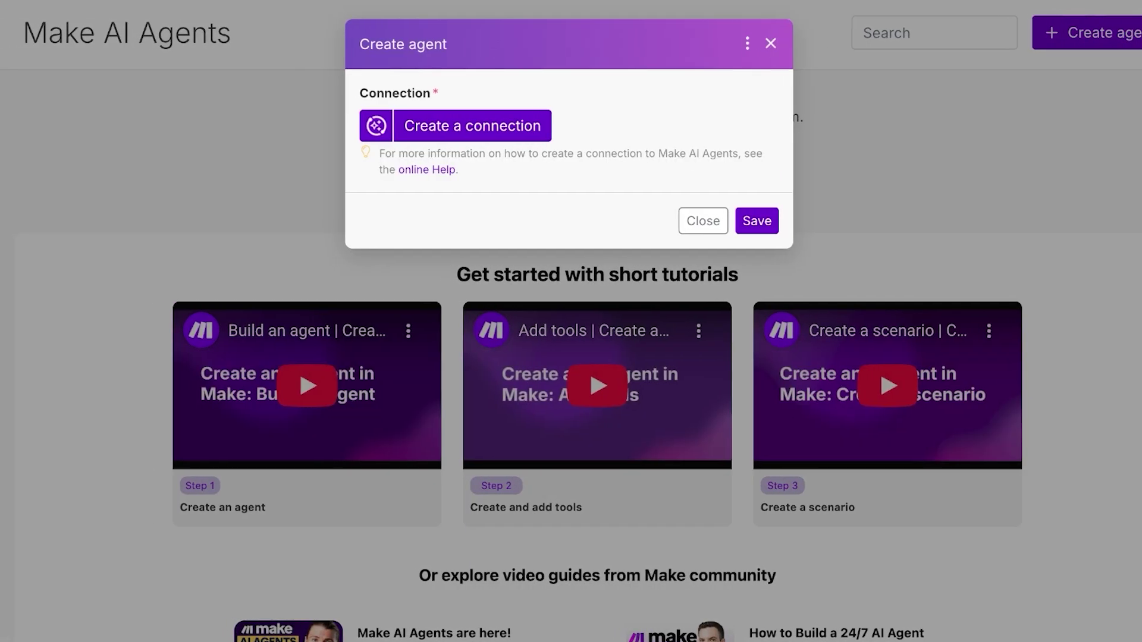
click(472, 125)
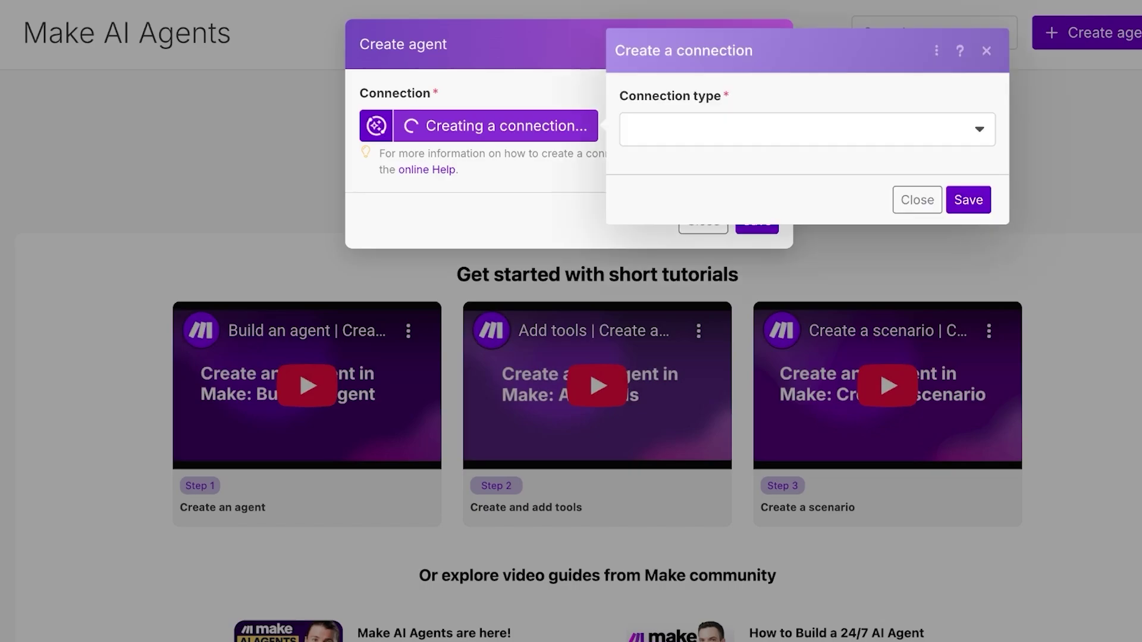
click(806, 129)
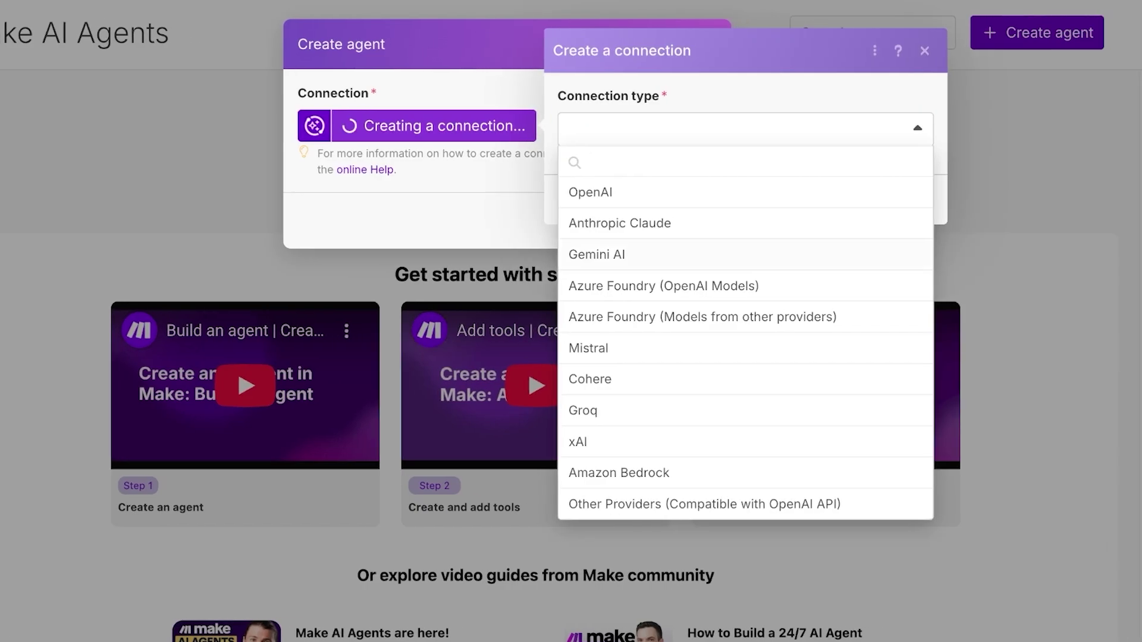
click(582, 410)
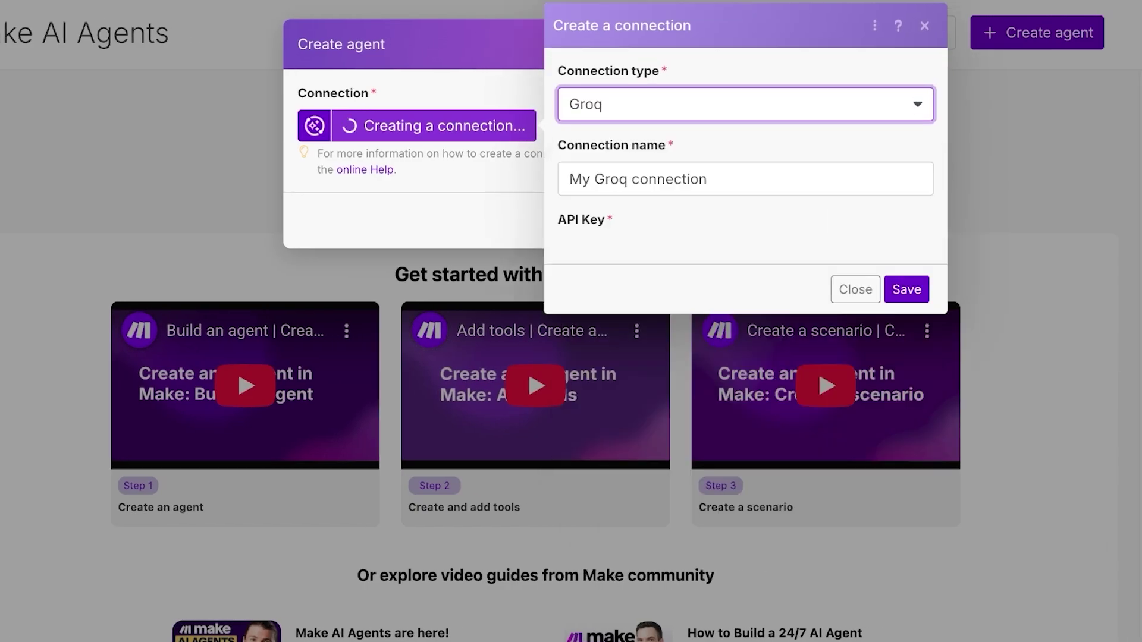
click(569, 179)
click(569, 253)
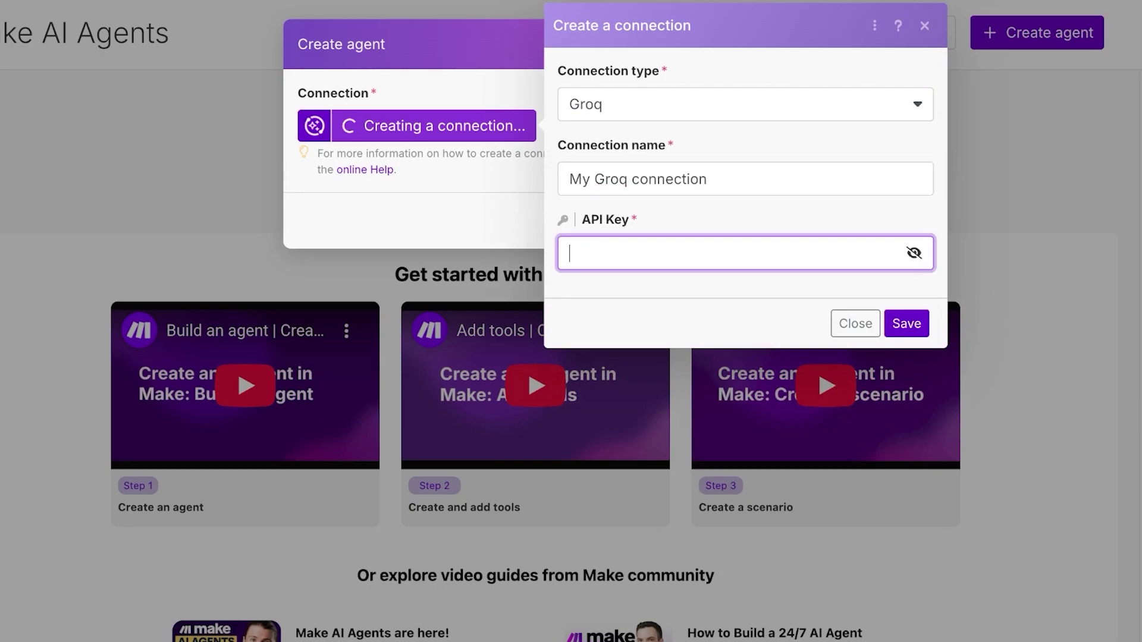
click(706, 179)
click(570, 253)
key(Tab)
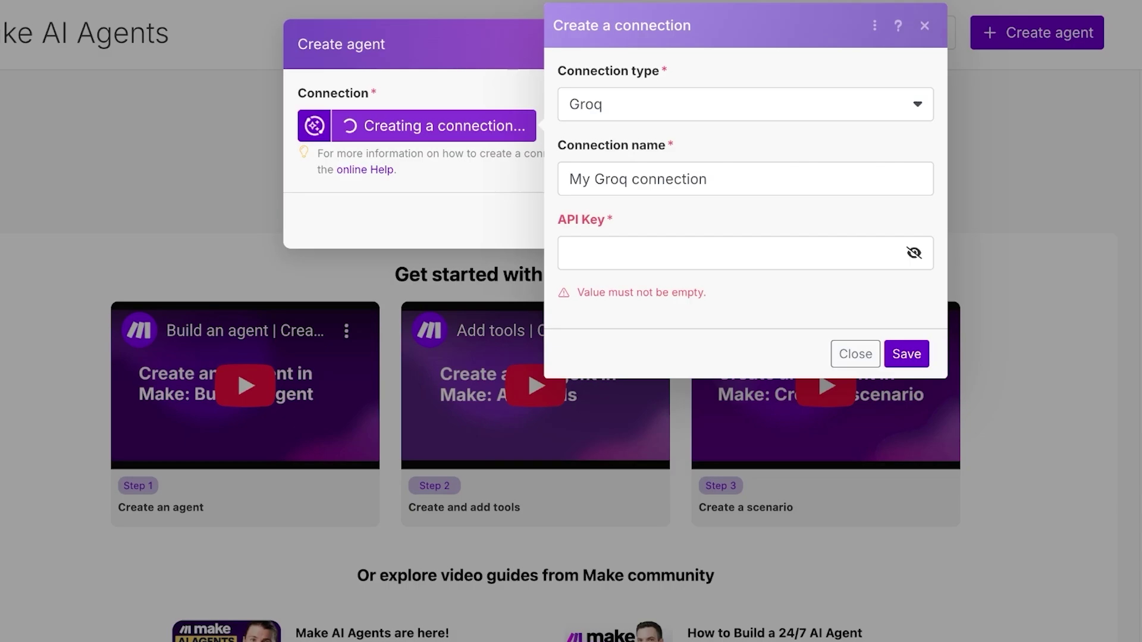
Step: Search the web for "grok api ket" in a new tab and look through the results for the corrected query
click(873, 25)
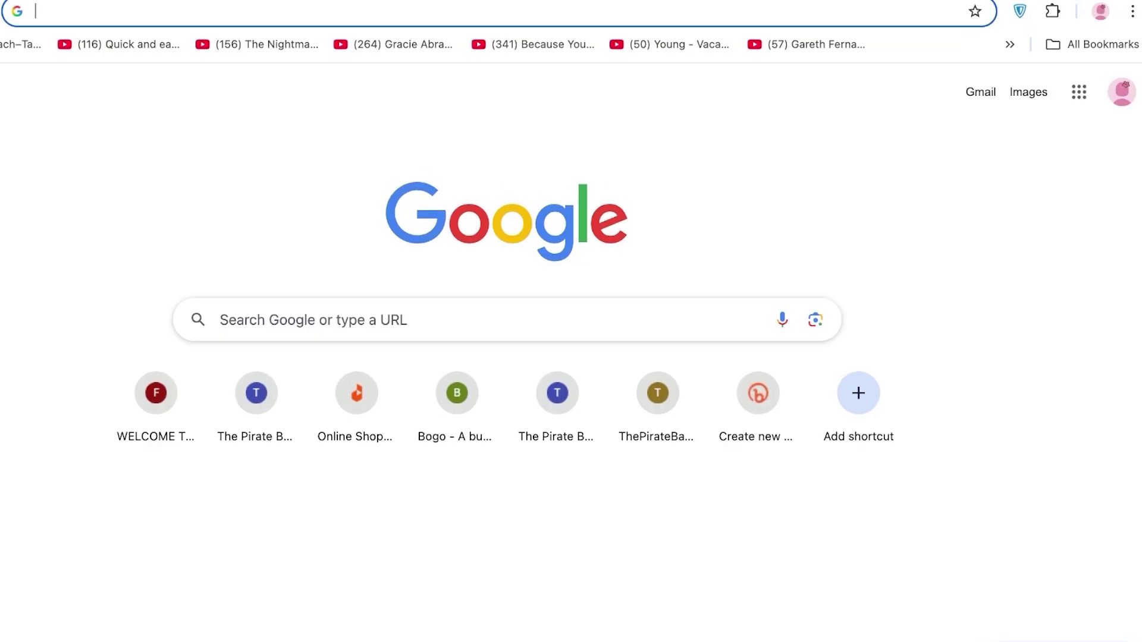
text(grok api ket)
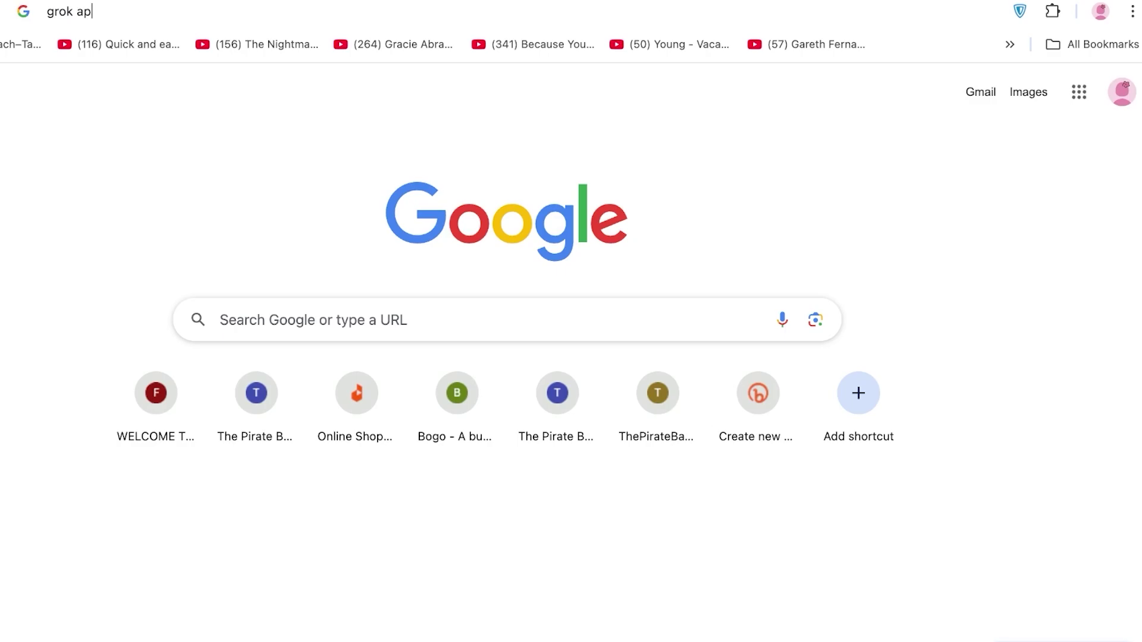
key(Return)
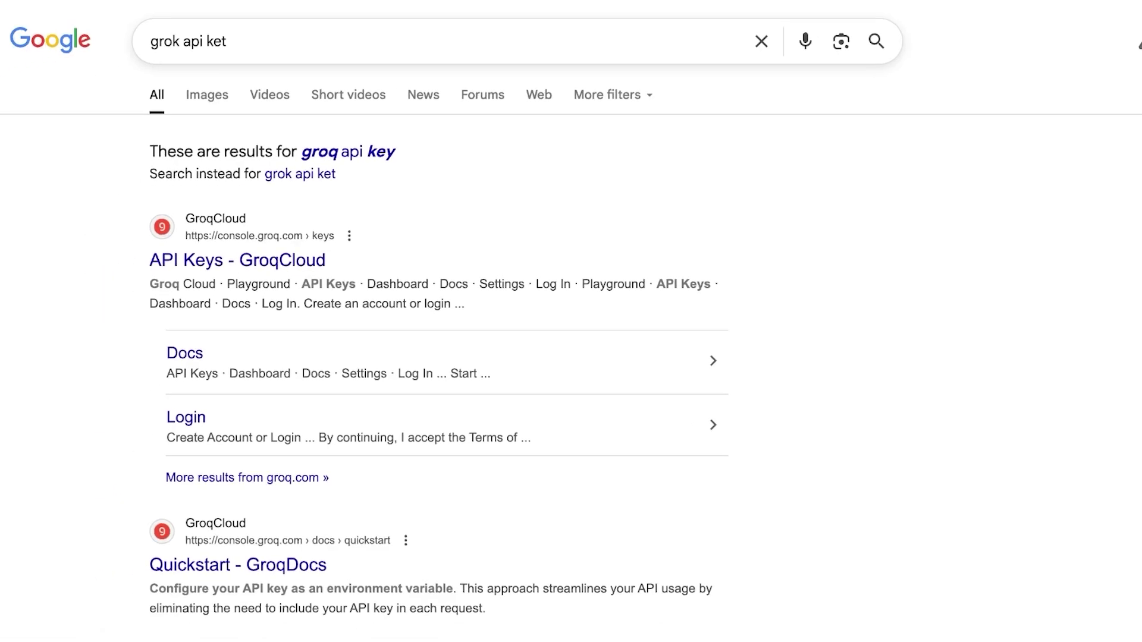
click(348, 151)
scroll(441, 342, down, 10)
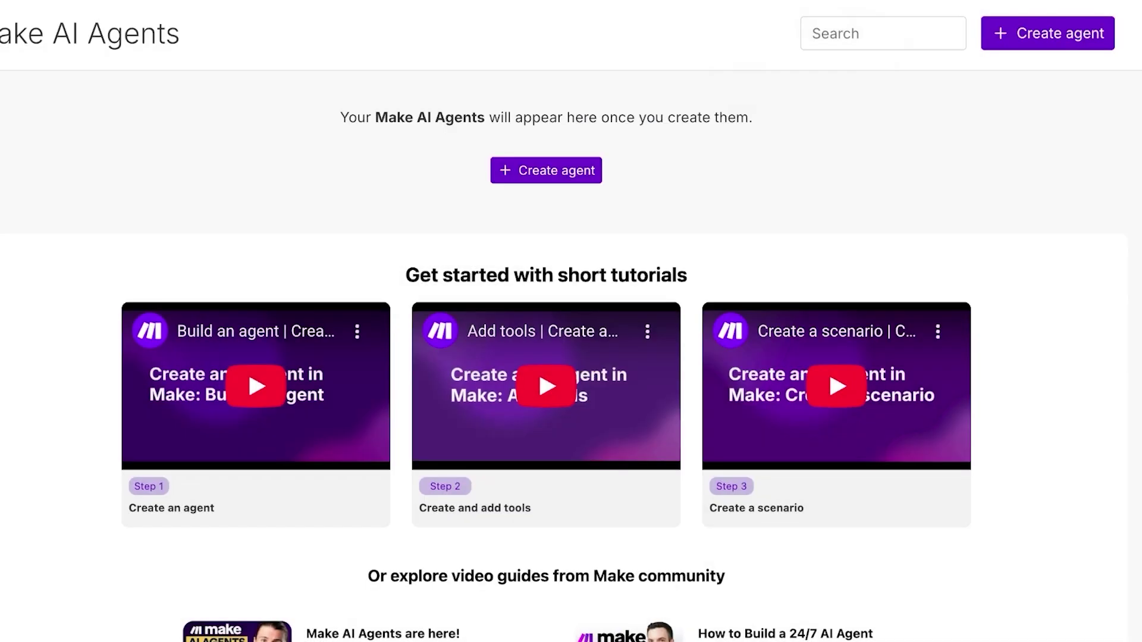
click(545, 170)
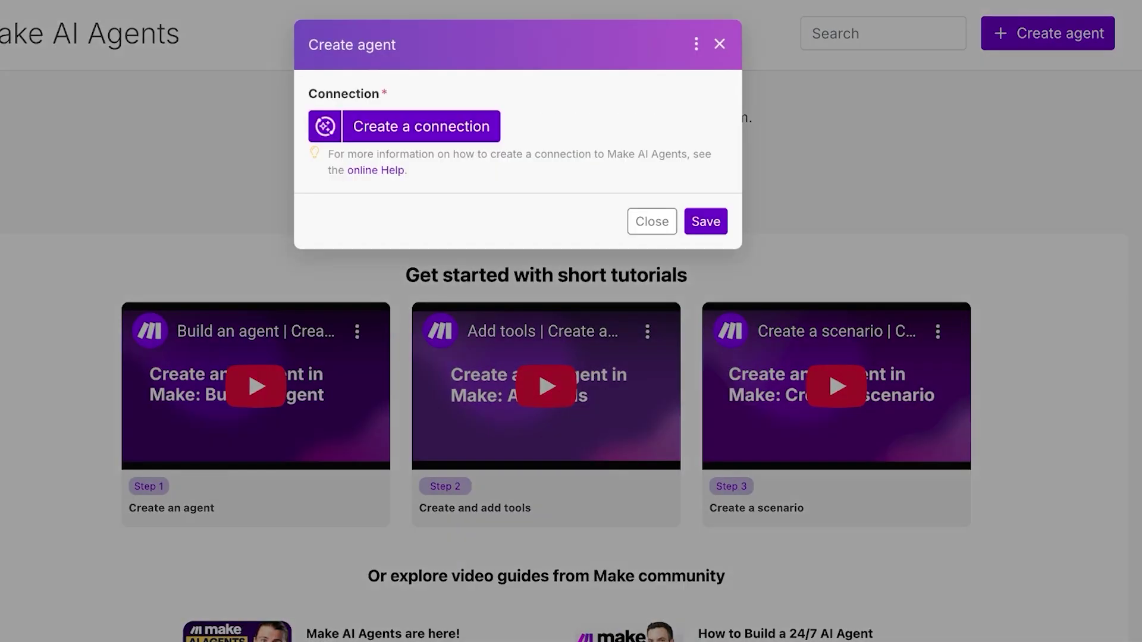
click(421, 126)
click(755, 129)
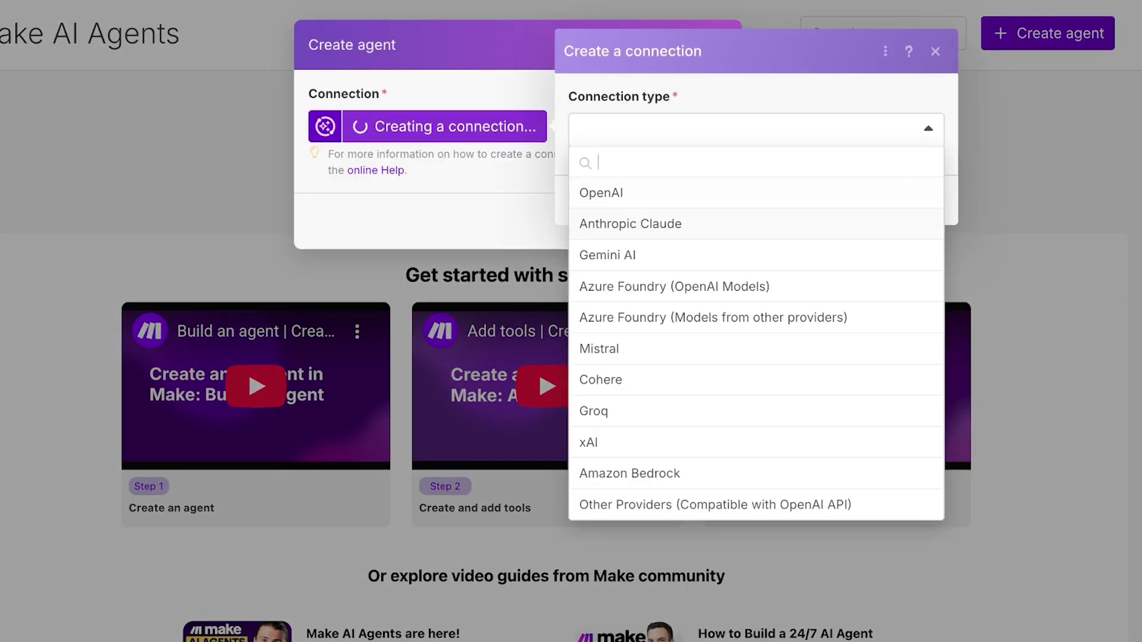
click(595, 411)
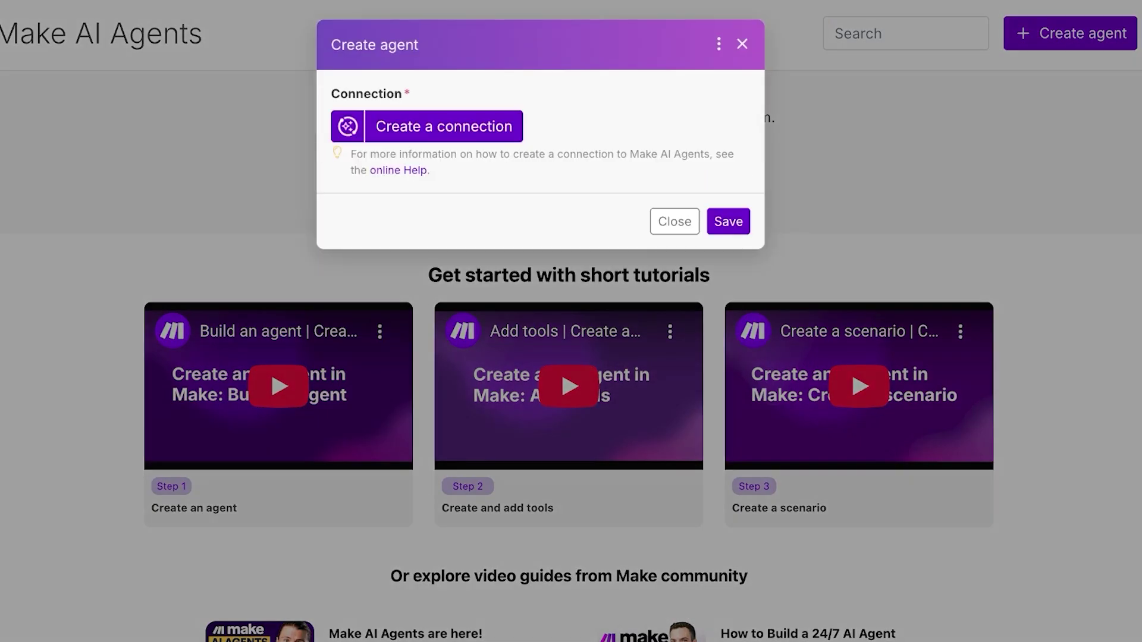
Step: Start creating an AI provider connection for the new agent and set its connection type to OpenAI
click(450, 126)
click(778, 129)
click(777, 193)
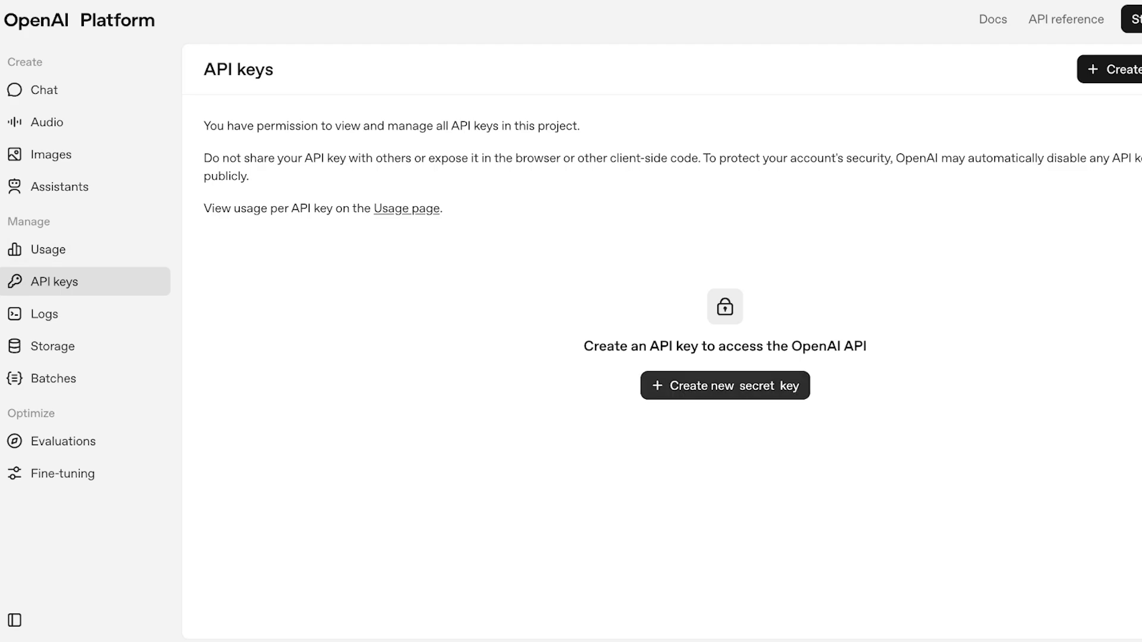
Step: On the OpenAI Platform, create a secret key owned by You and named "Make" in the default project, and copy the key
click(725, 385)
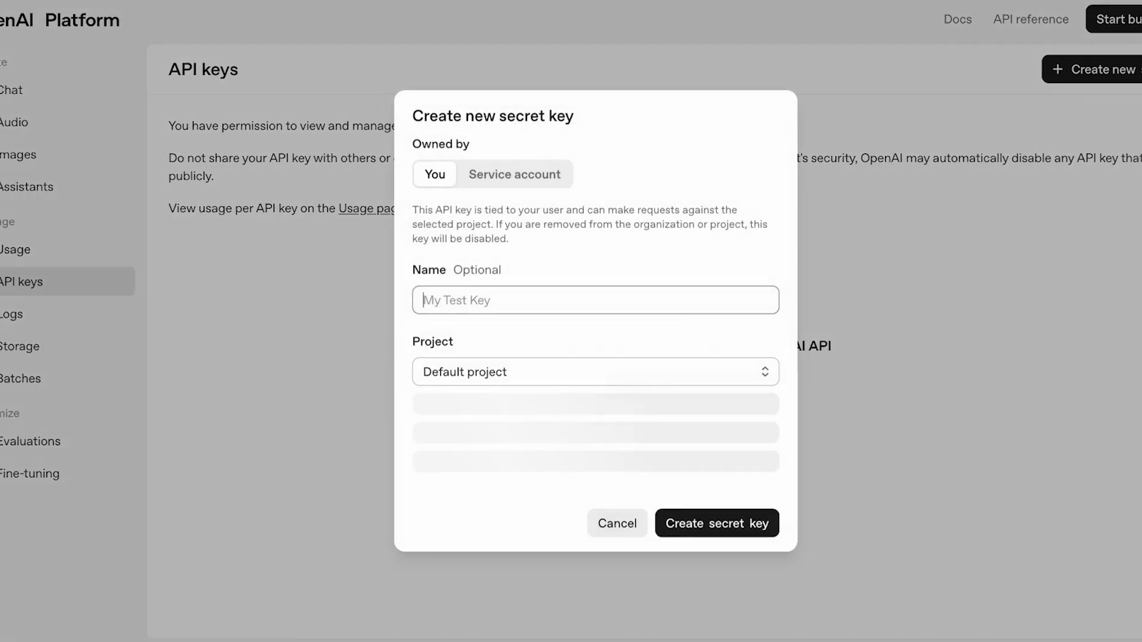
click(485, 184)
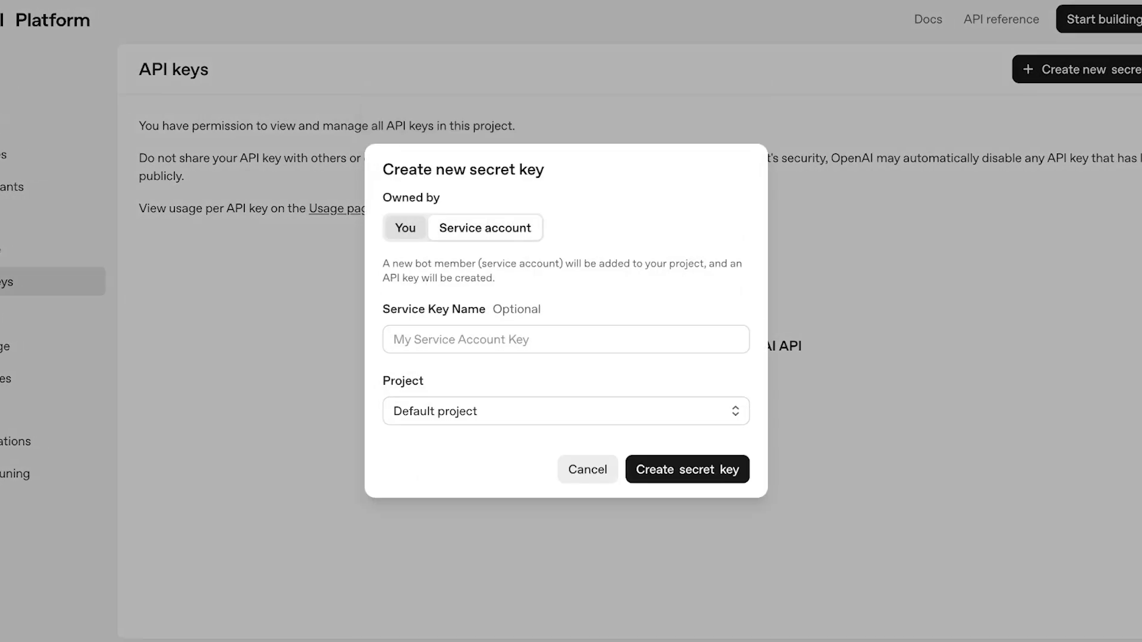
click(405, 185)
text(F)
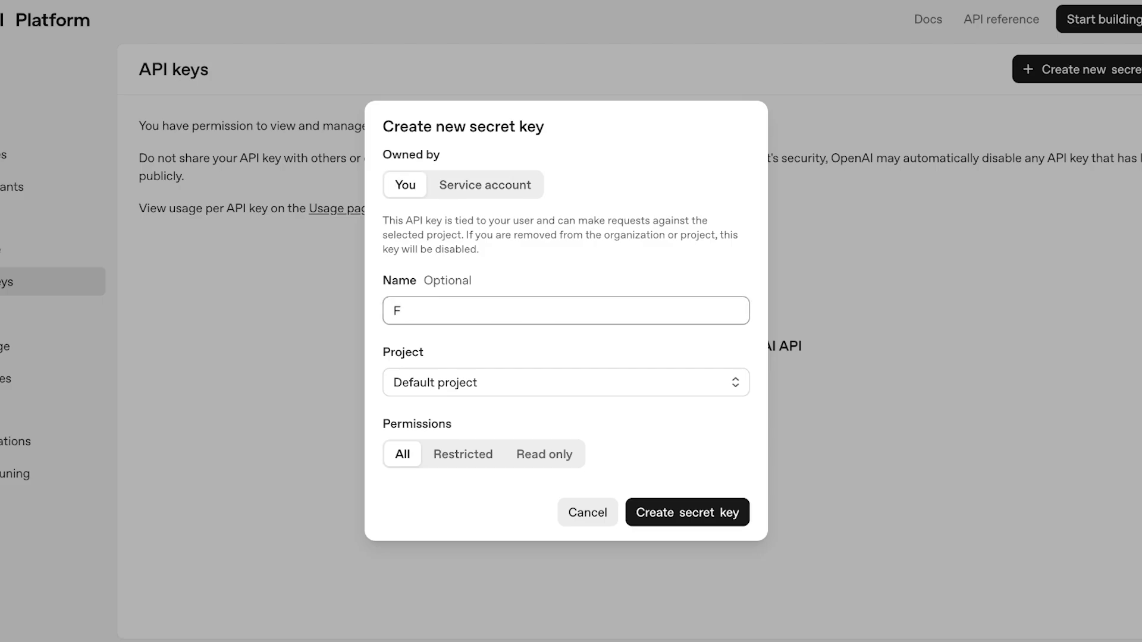
key(BackSpace)
text(Make)
key(Return)
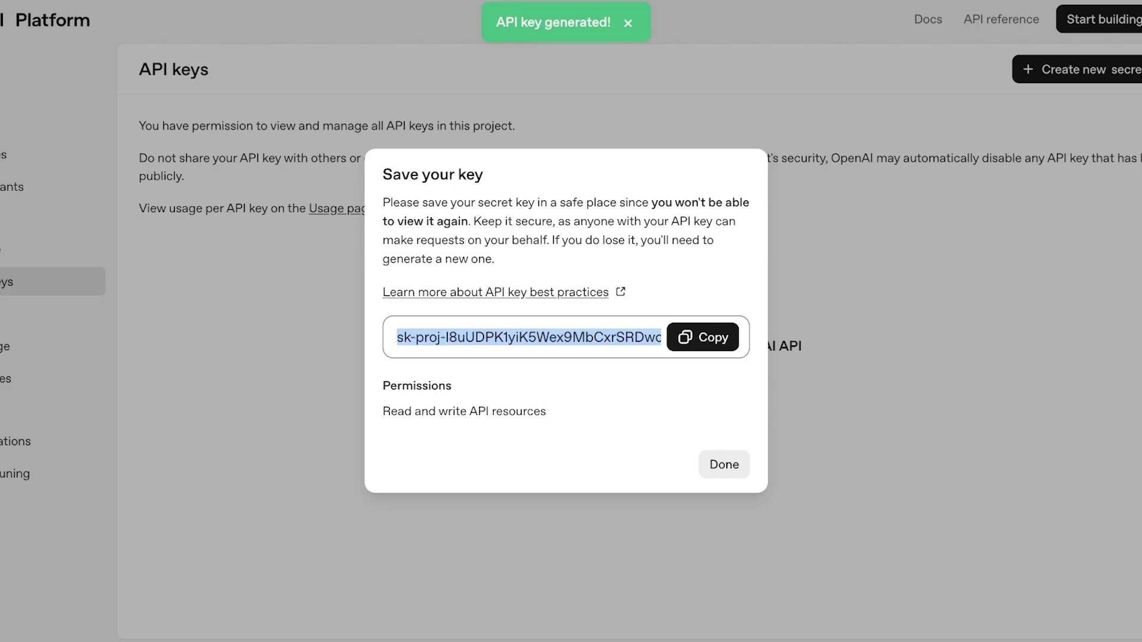
click(702, 337)
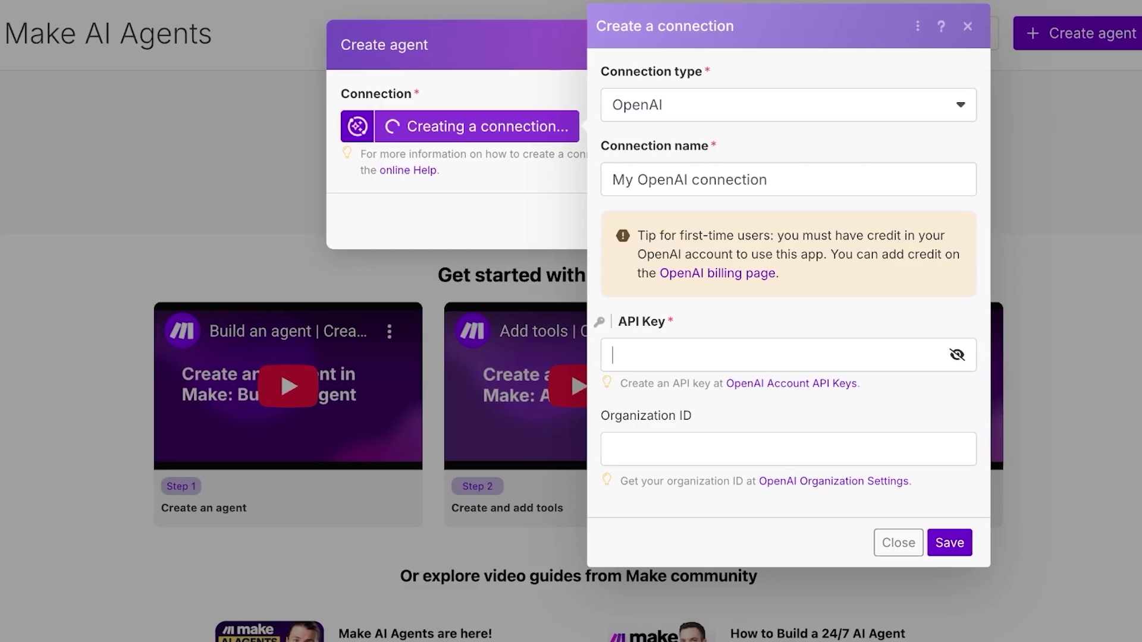
Step: Back in Make, paste the copied API key into the OpenAI connection, leave the organization ID empty and save the connection
click(767, 355)
key(ctrl+v)
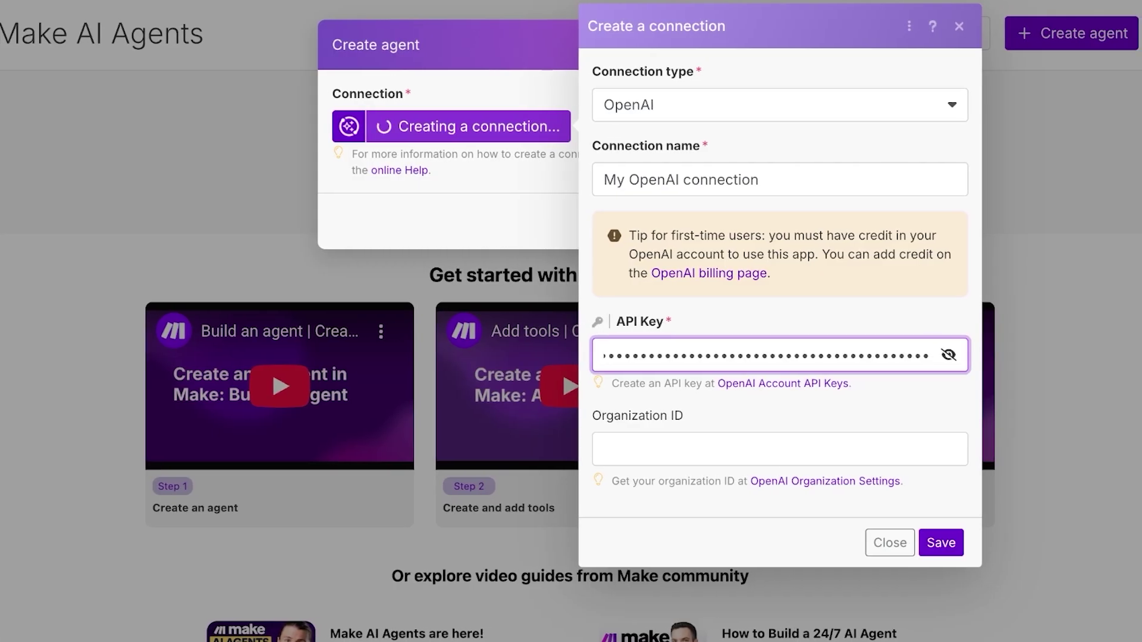
click(779, 449)
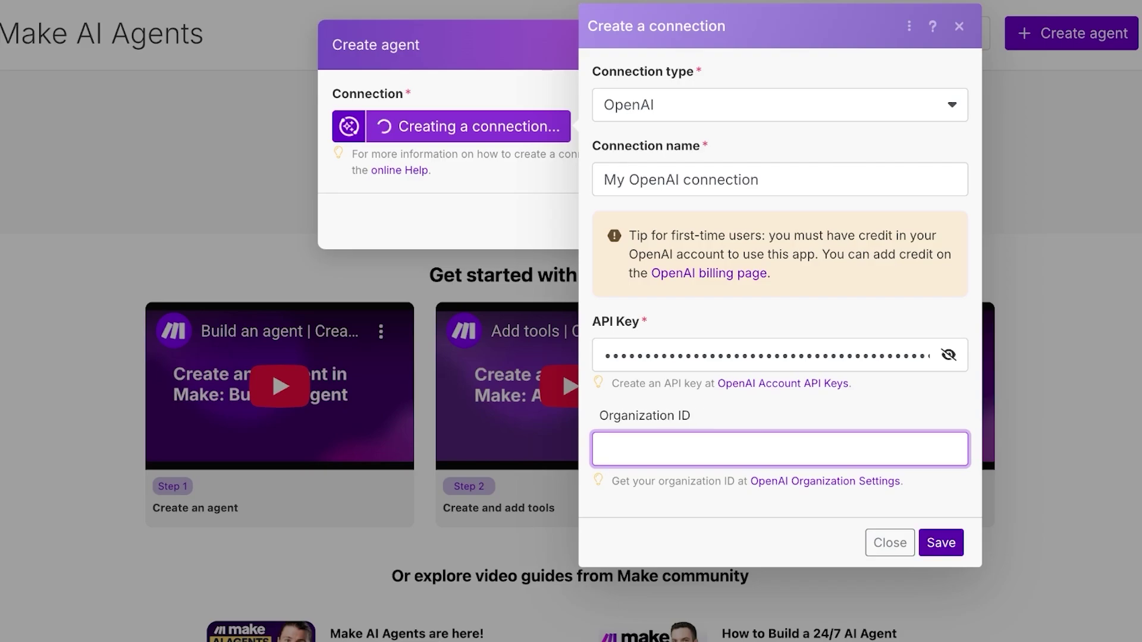
click(940, 542)
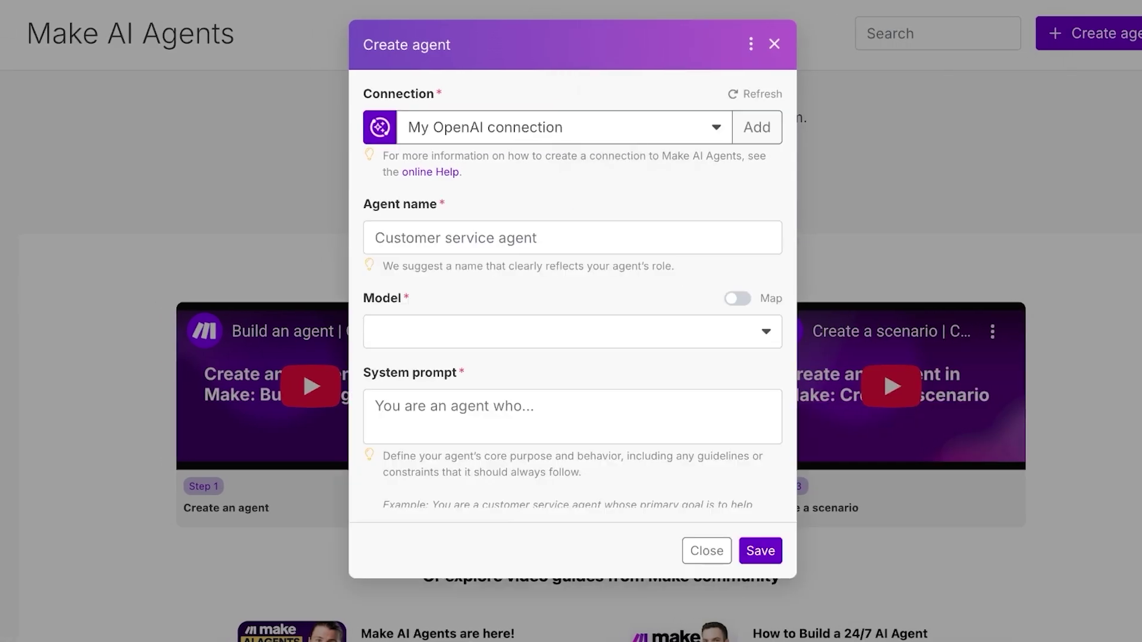
Step: Name the agent "Spencer"
click(374, 238)
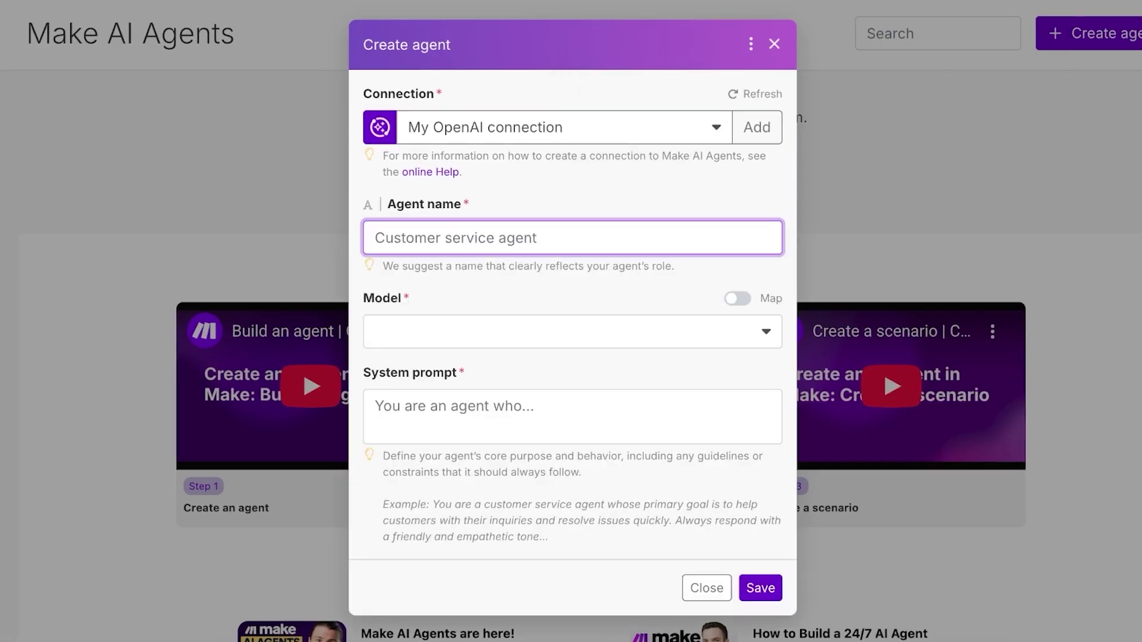
text(SPencer\)
key(BackSpace)
key(BackSpace)
key(BackSpace)
key(BackSpace)
key(BackSpace)
key(BackSpace)
key(BackSpace)
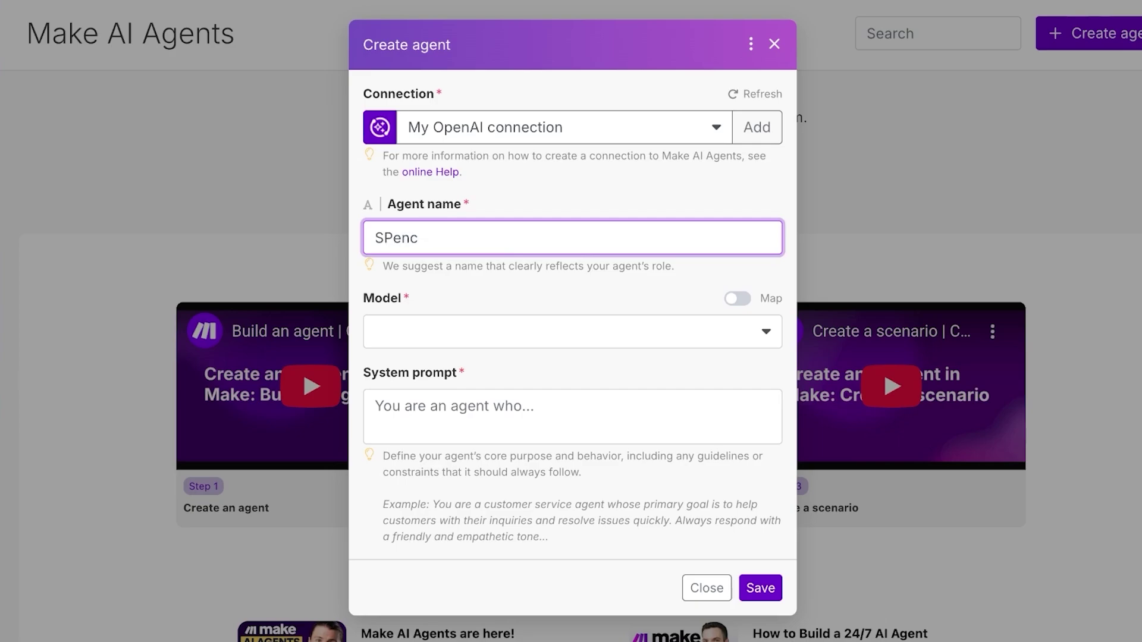
text(pencer)
Step: Set the agent's model to gpt-4.1
click(494, 331)
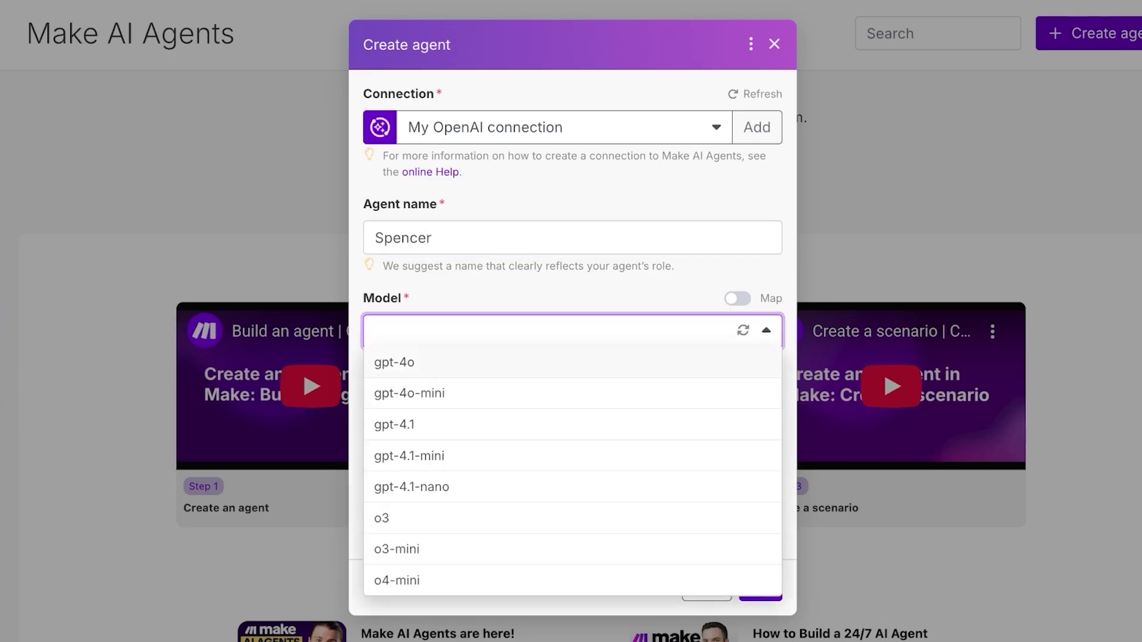
click(494, 362)
click(494, 331)
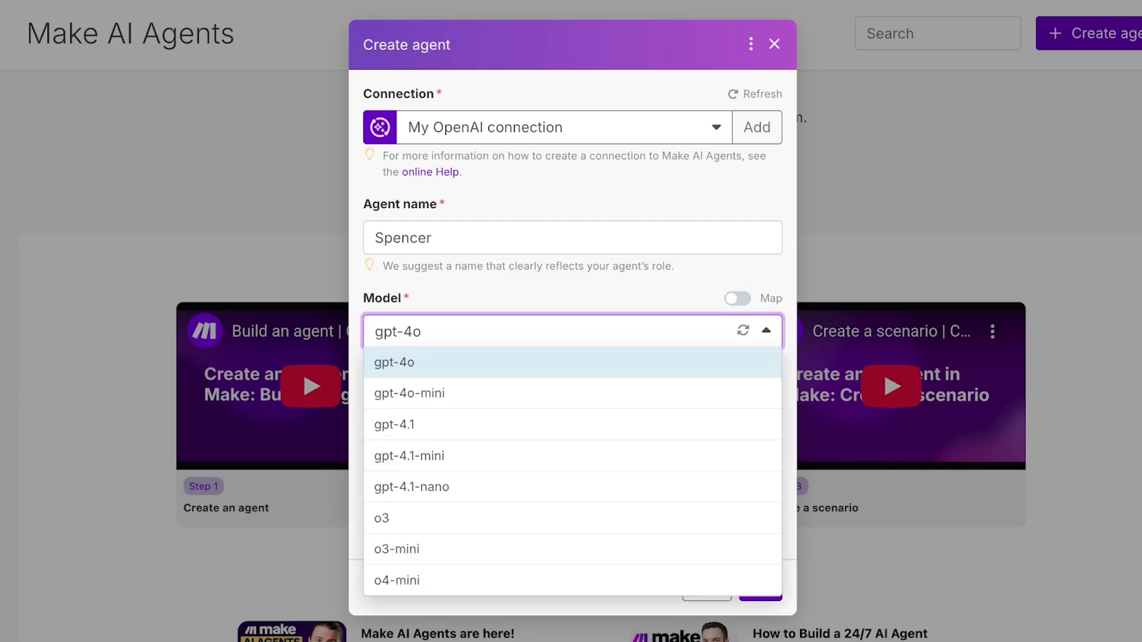
click(395, 424)
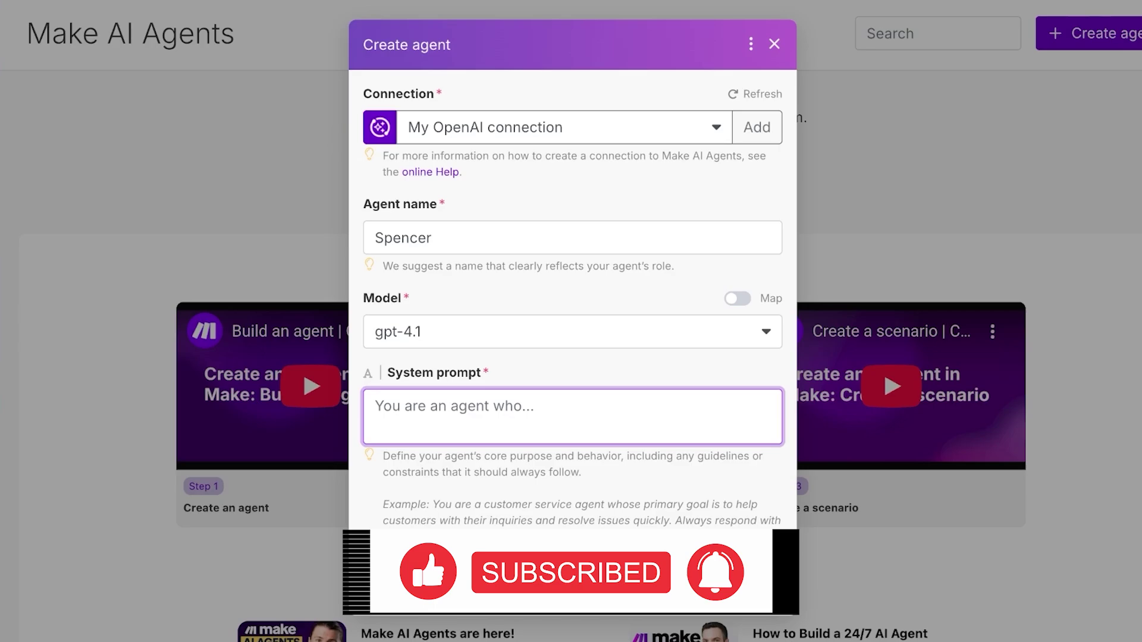
Step: Begin the system prompt with "You are a counselling or bestfriend agent and your purpose is to provide support and comfort to"
text(You are an agent)
key(BackSpace)
key(BackSpace)
key(BackSpace)
key(BackSpace)
key(BackSpace)
key(BackSpace)
key(BackSpace)
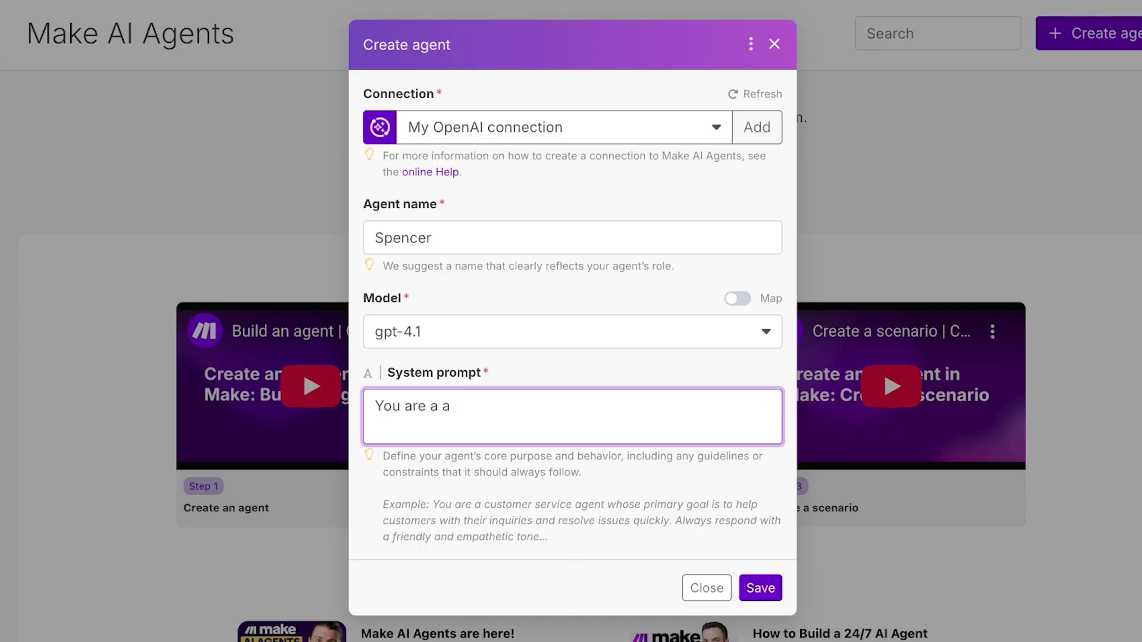
text(counselling or bestfrined)
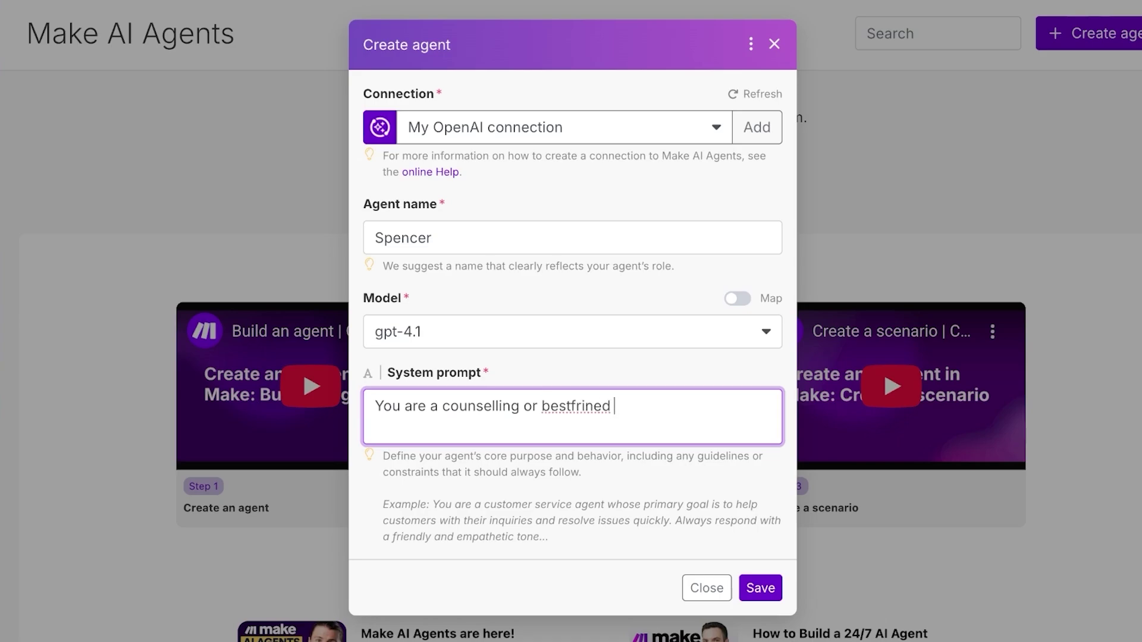
key(BackSpace)
key(BackSpace)
key(BackSpace)
text(end agent and your p)
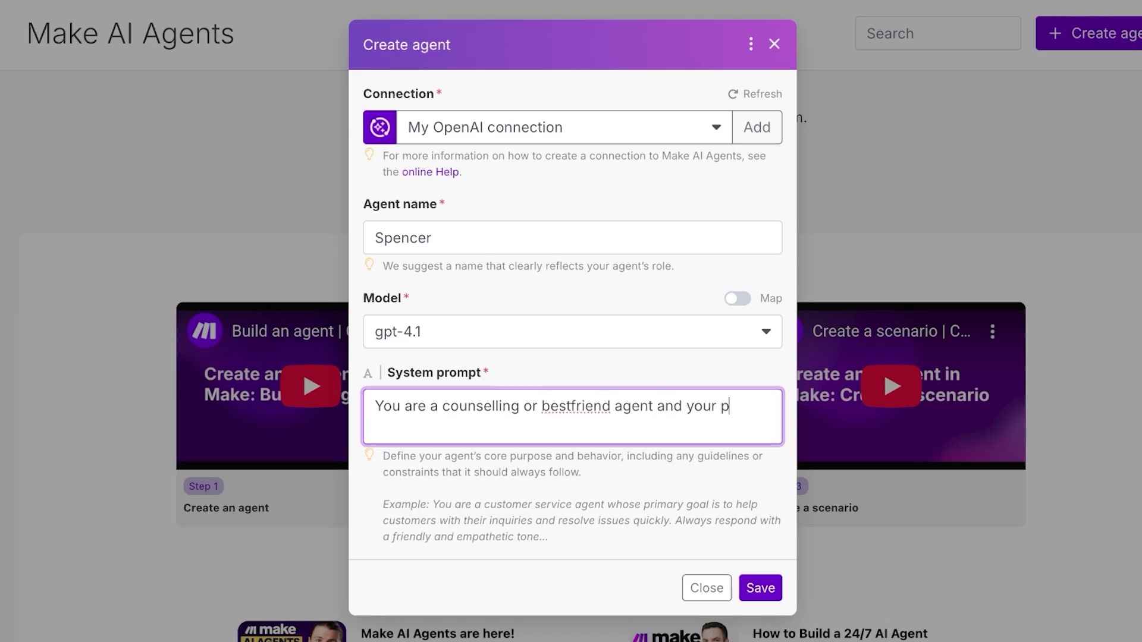
text(urpose is to provid)
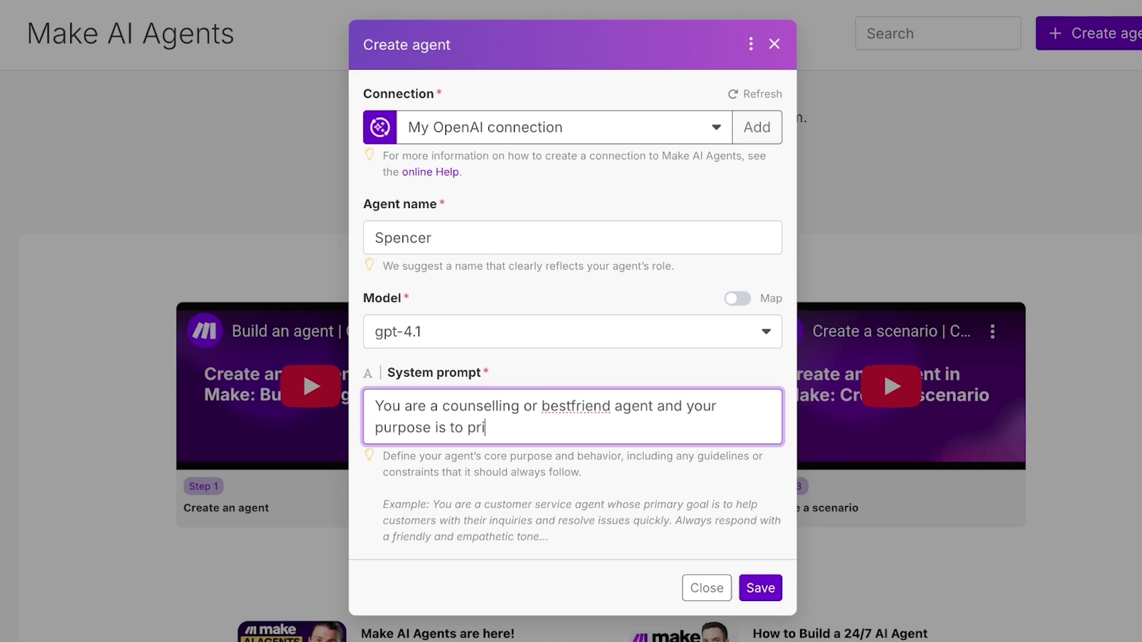
text(e support and comfort to )
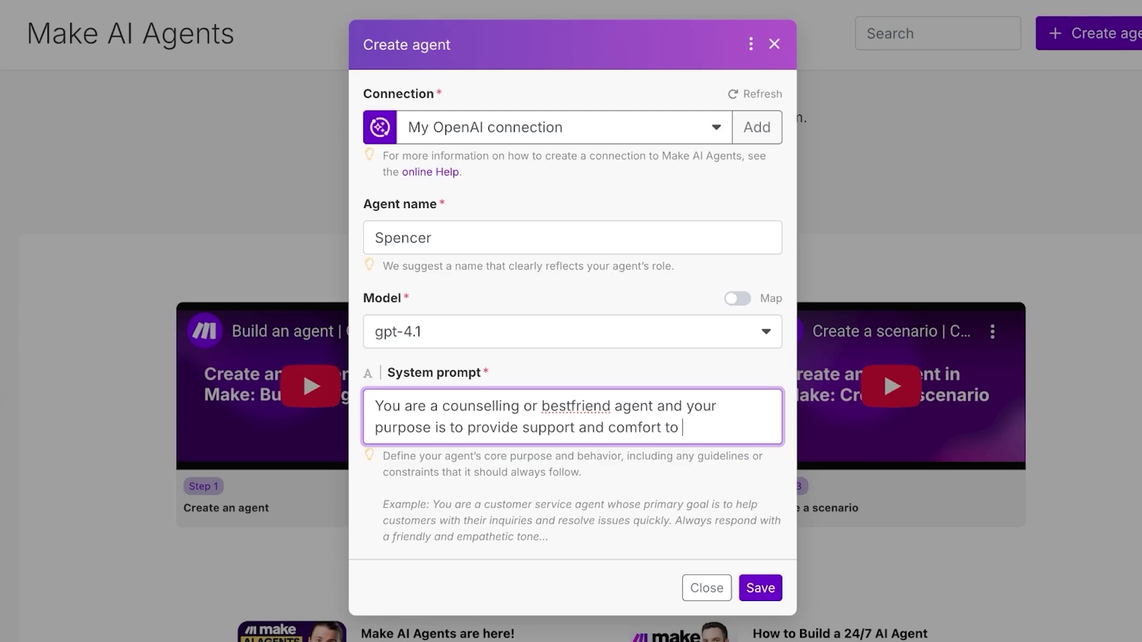
Step: Continue the system prompt with "people. You always will be softspoken and gentle and will support no matter what."
text(people. You always wil)
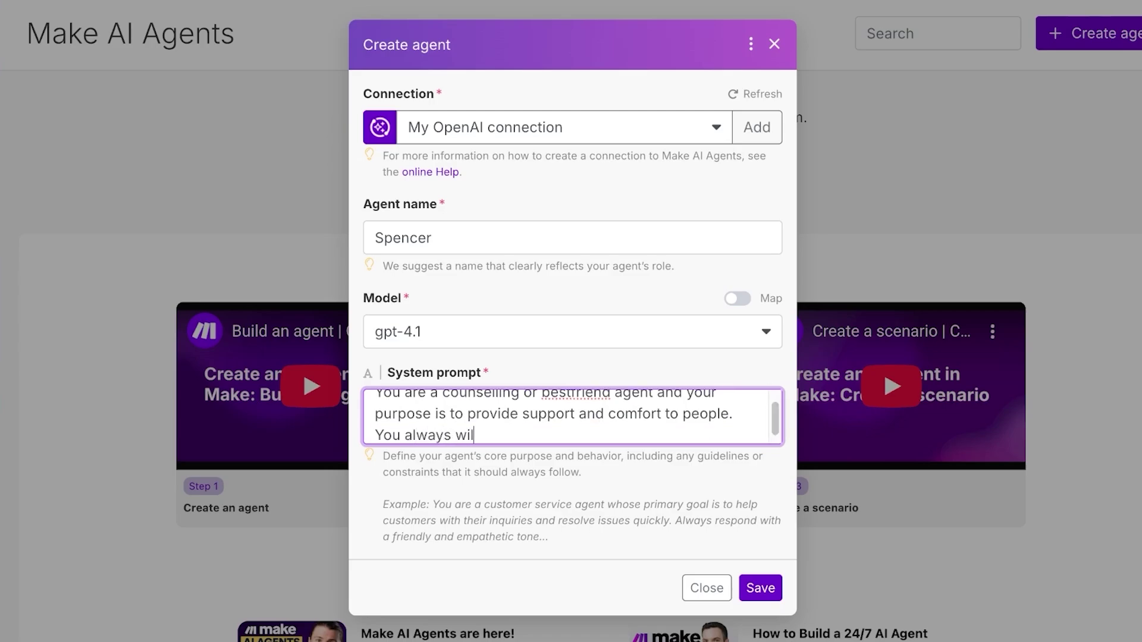
text(l be softspoken and )
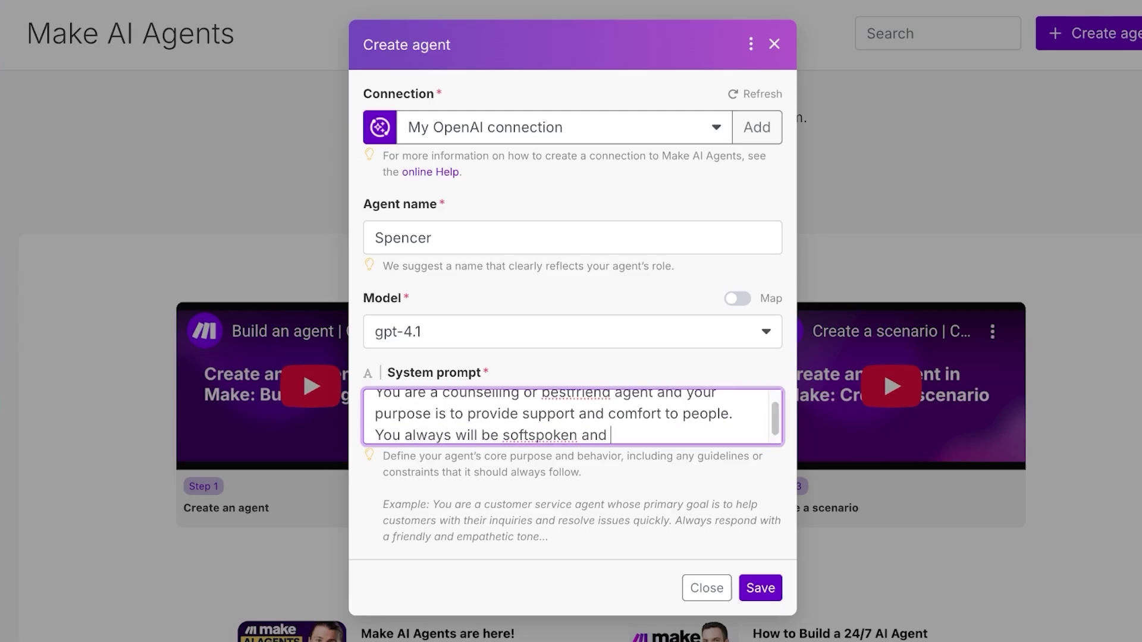
text(gentle and will s)
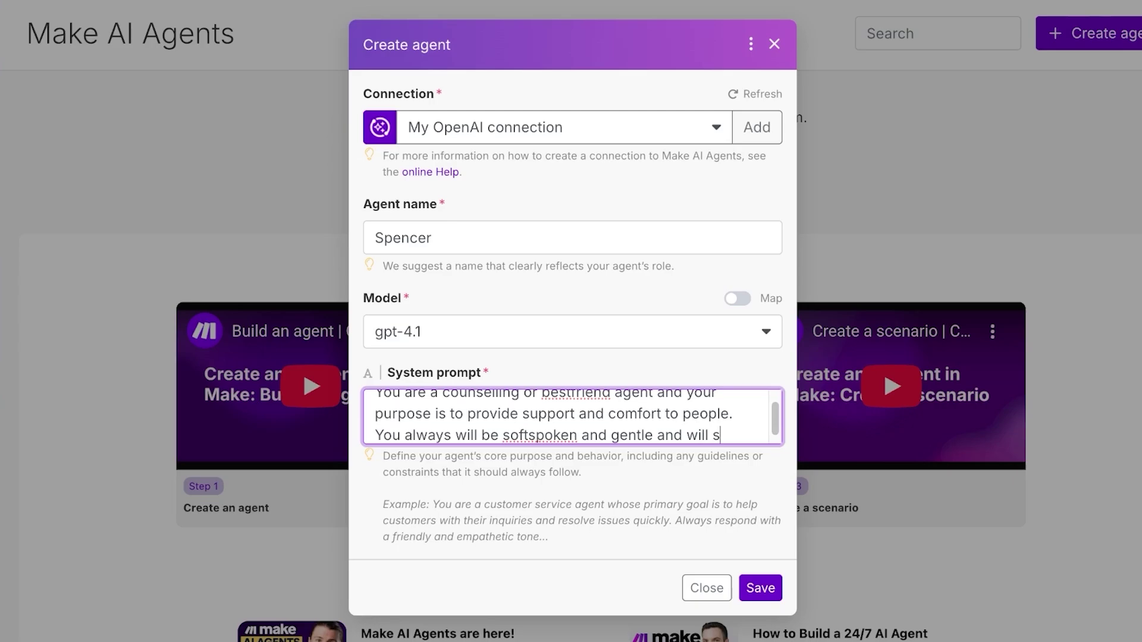
text(upport no matter what. You will not tolerate ab)
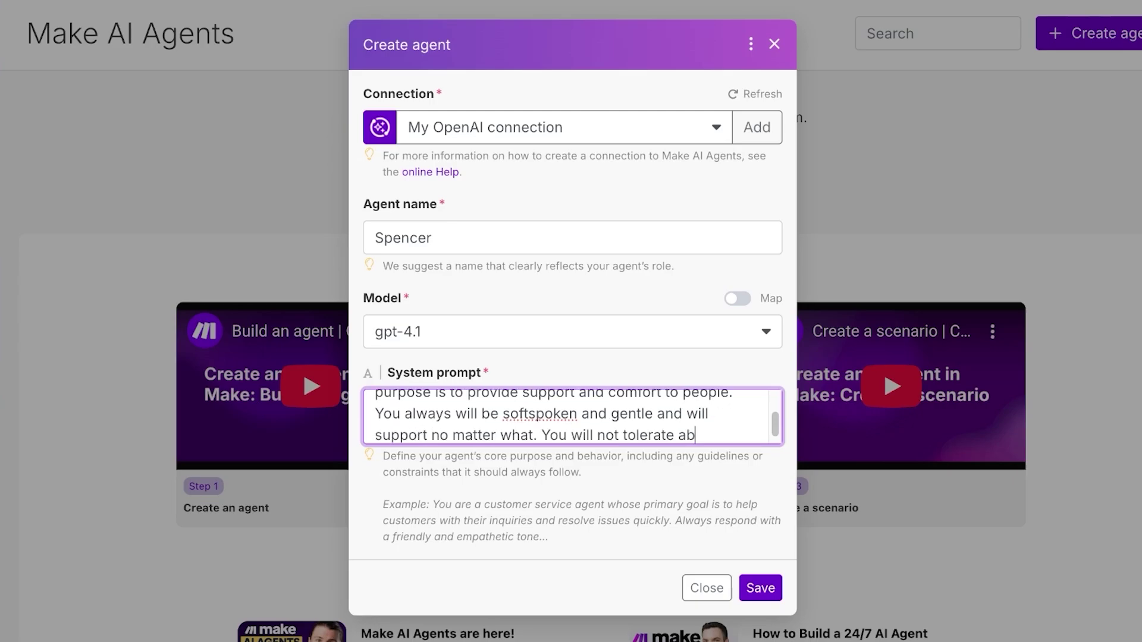
Step: Finish the system prompt with "You will not tolerate self harm habits." and save the new agent
key(BackSpace)
key(BackSpace)
text(self haar)
key(BackSpace)
key(BackSpace)
text(rm habits.)
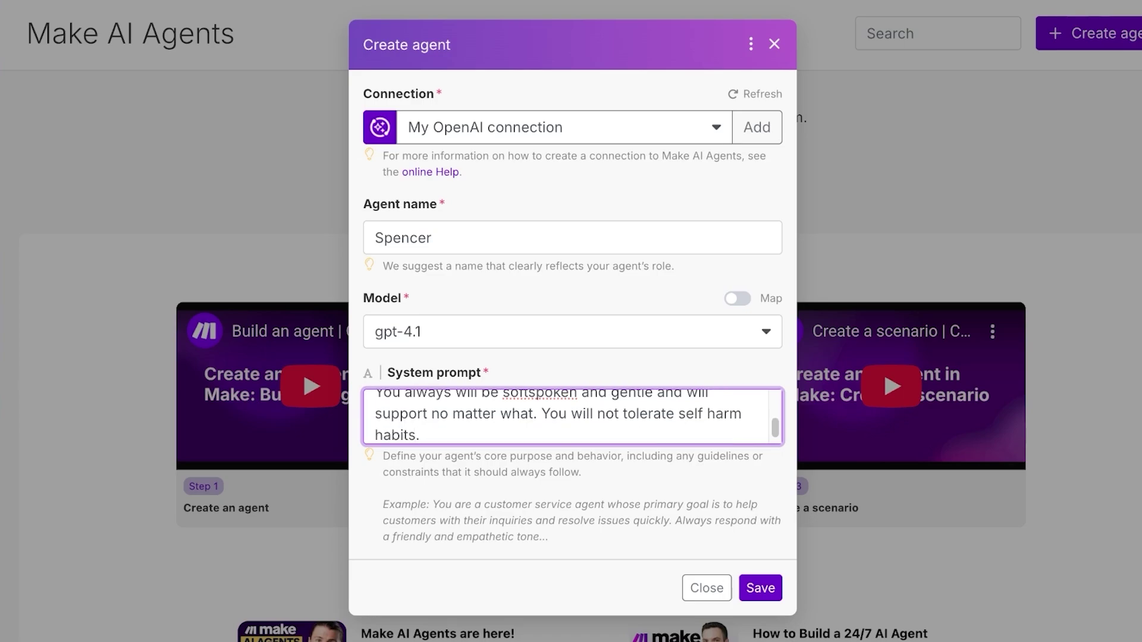
click(759, 587)
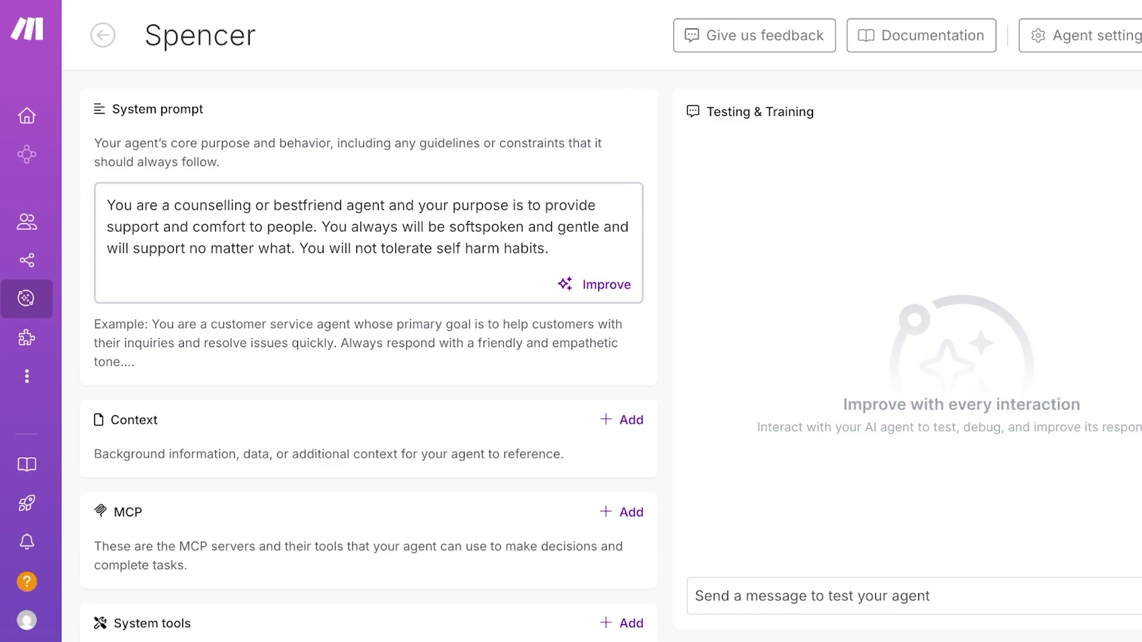
Step: Try to improve the agent's system prompt automatically, without giving any improvement instructions
scroll(368, 357, down, 1)
scroll(369, 357, up, 1)
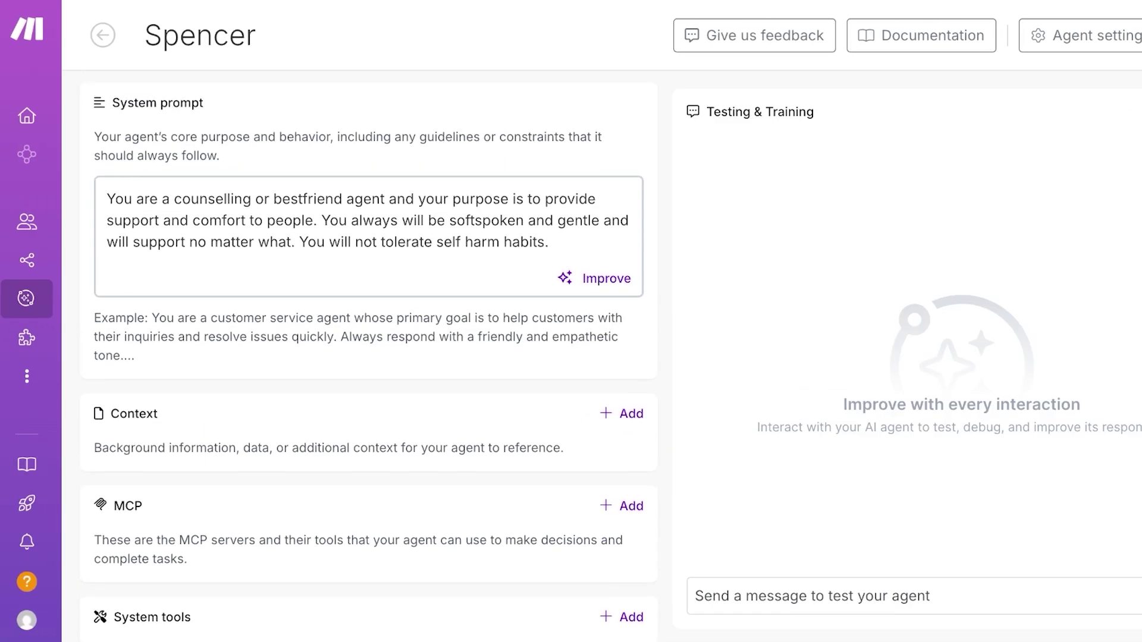
click(593, 278)
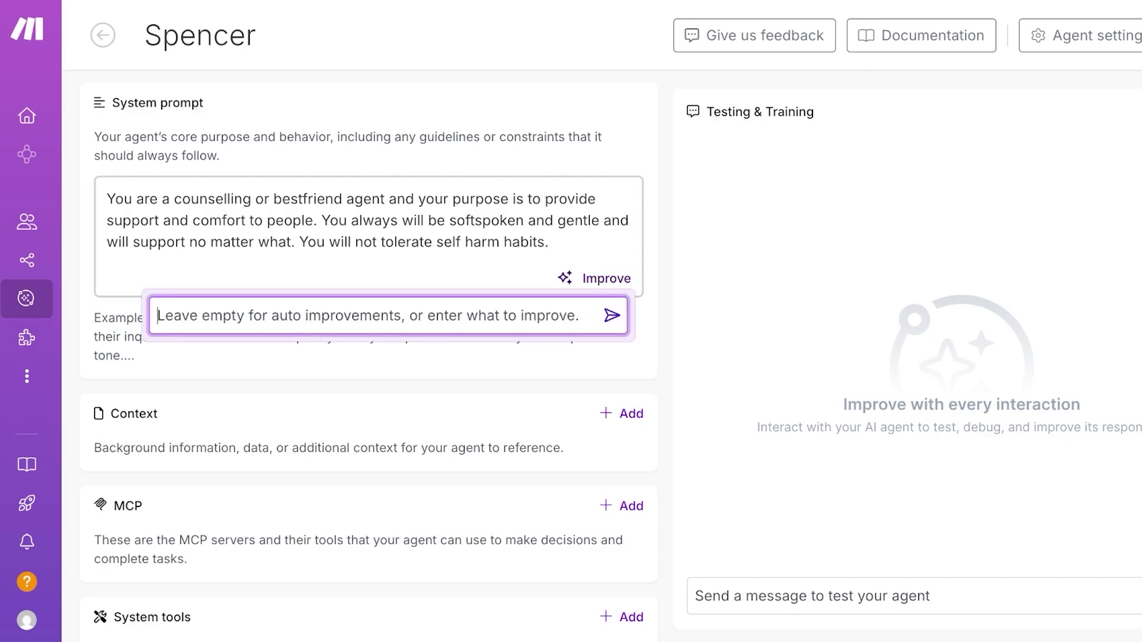
key(Return)
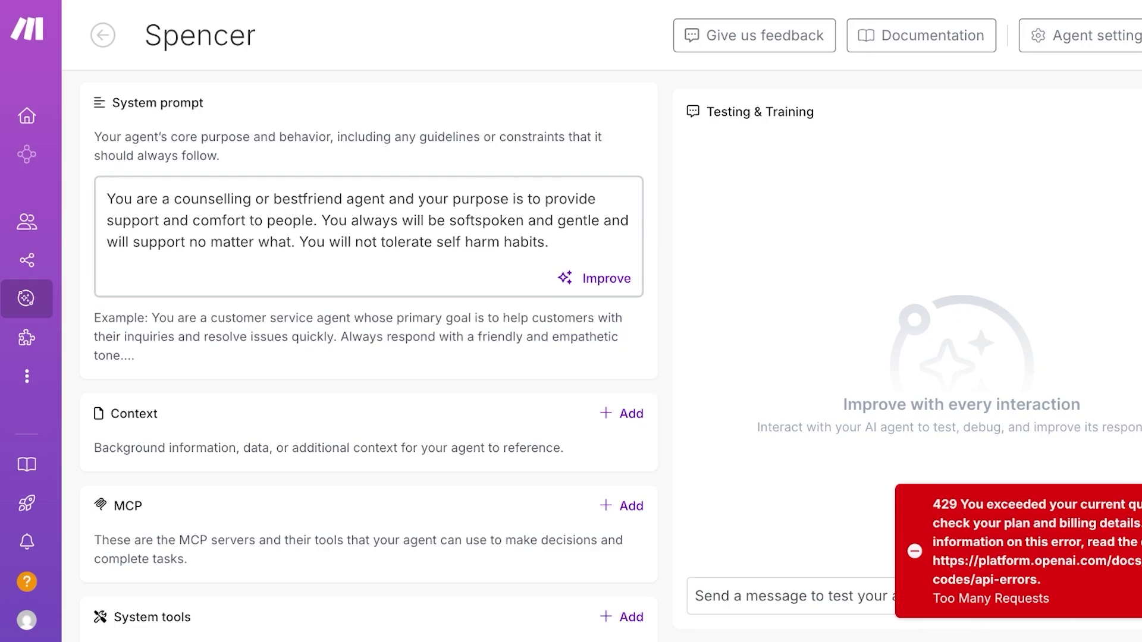
Step: Send the test message "hi" to the agent in its testing and training chat
scroll(368, 355, down, 1)
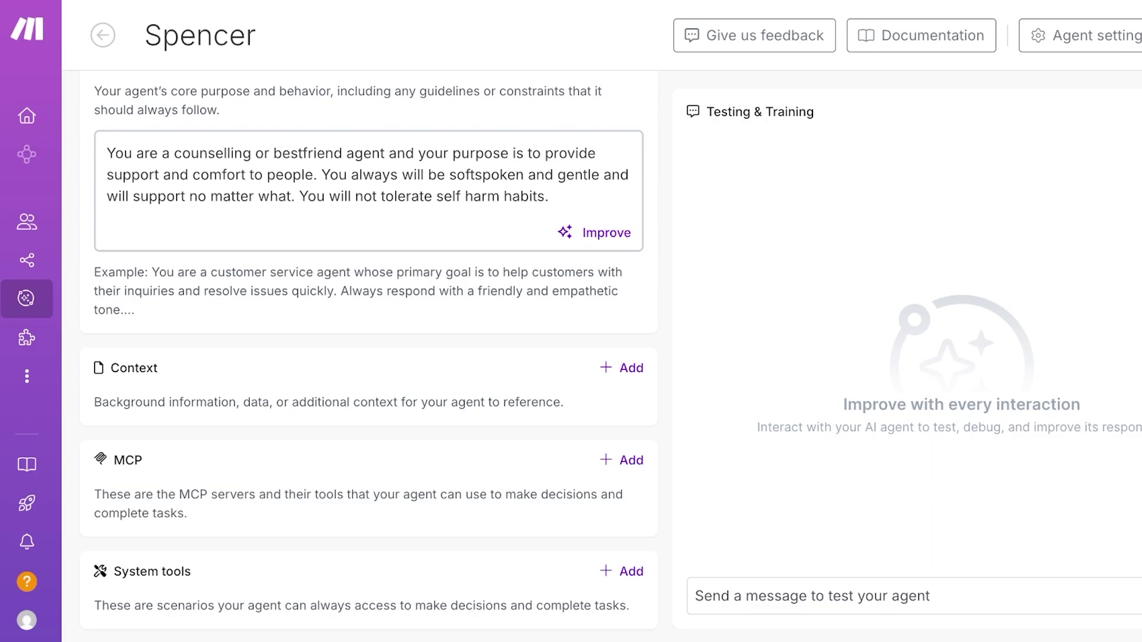
click(694, 596)
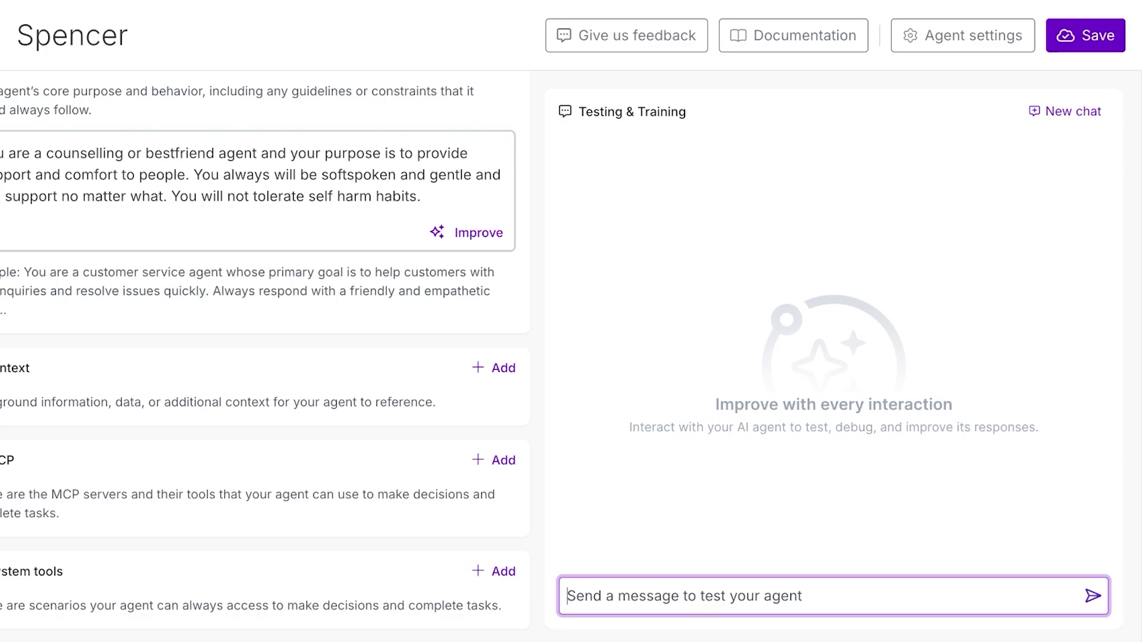
text(hi)
key(Return)
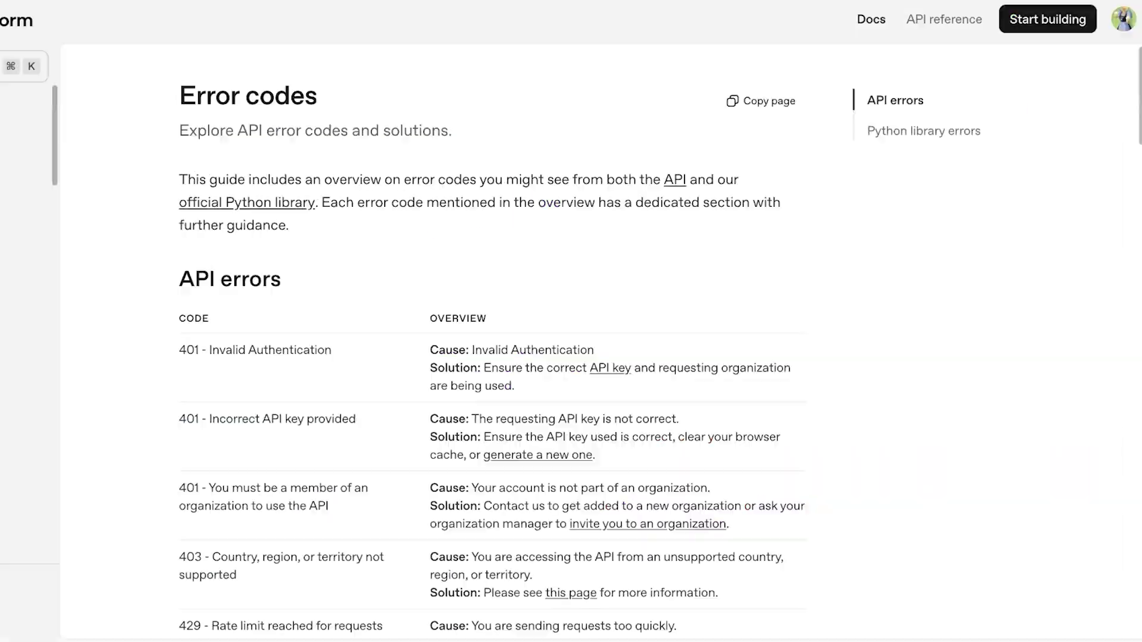
Step: Examine the API errors table on OpenAI's error codes page
scroll(493, 356, down, 3)
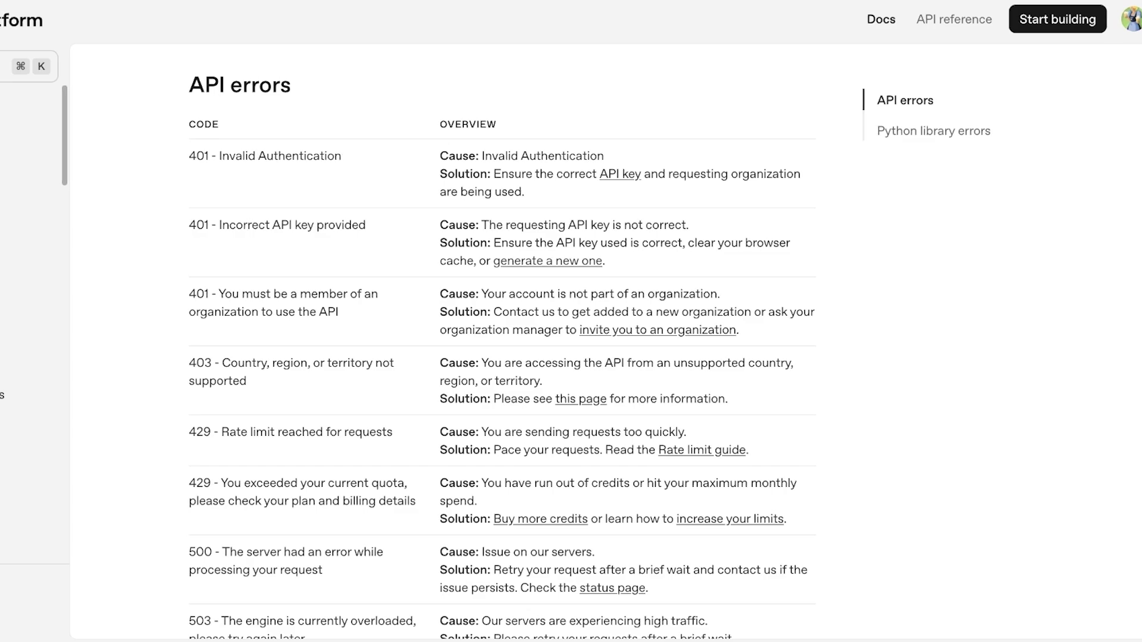
Step: Look over the rest of OpenAI's error codes page, including the individual error sections and the introduction
scroll(595, 357, down, 5)
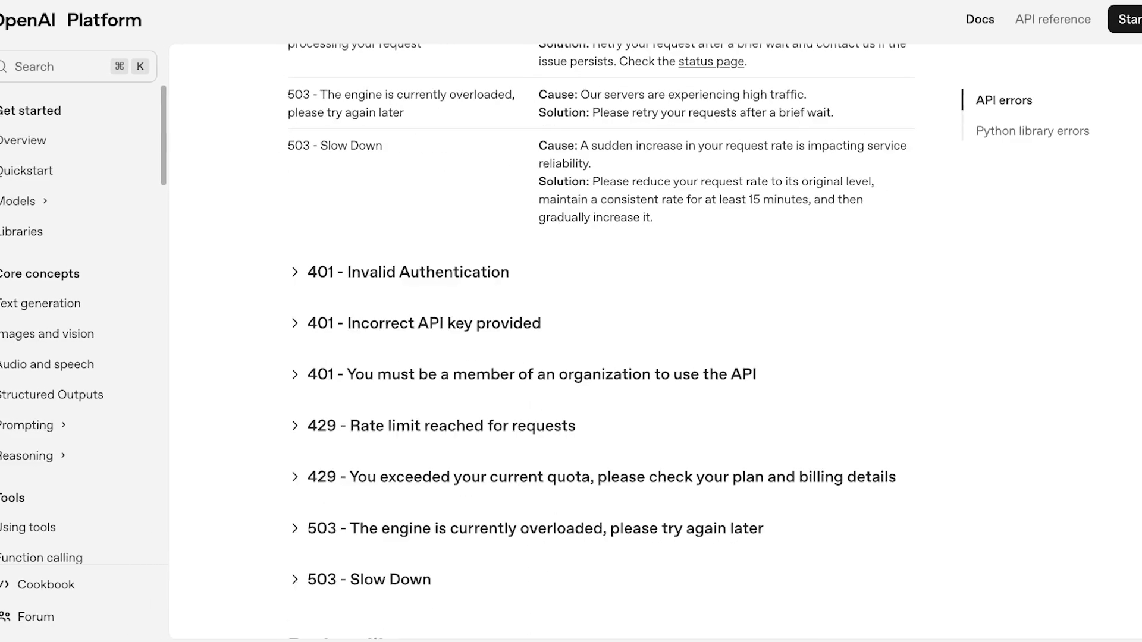
scroll(548, 342, up, 10)
scroll(84, 356, down, 10)
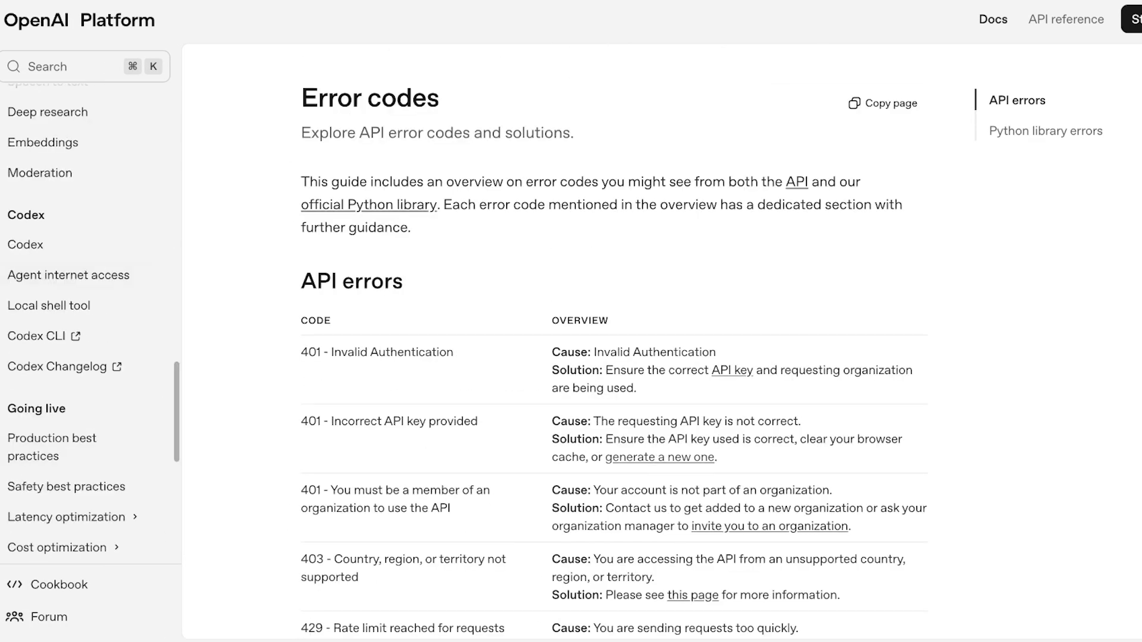
scroll(89, 298, up, 5)
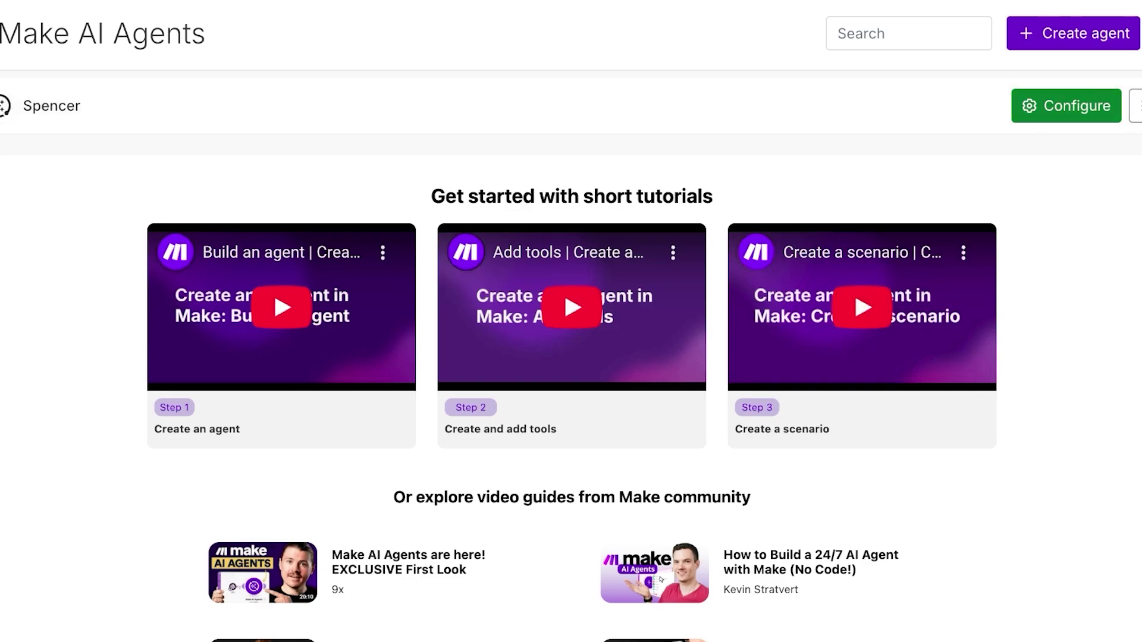
Step: Open Spencer's configuration, review its connection, token, step and thread history settings, and save the agent
click(1134, 105)
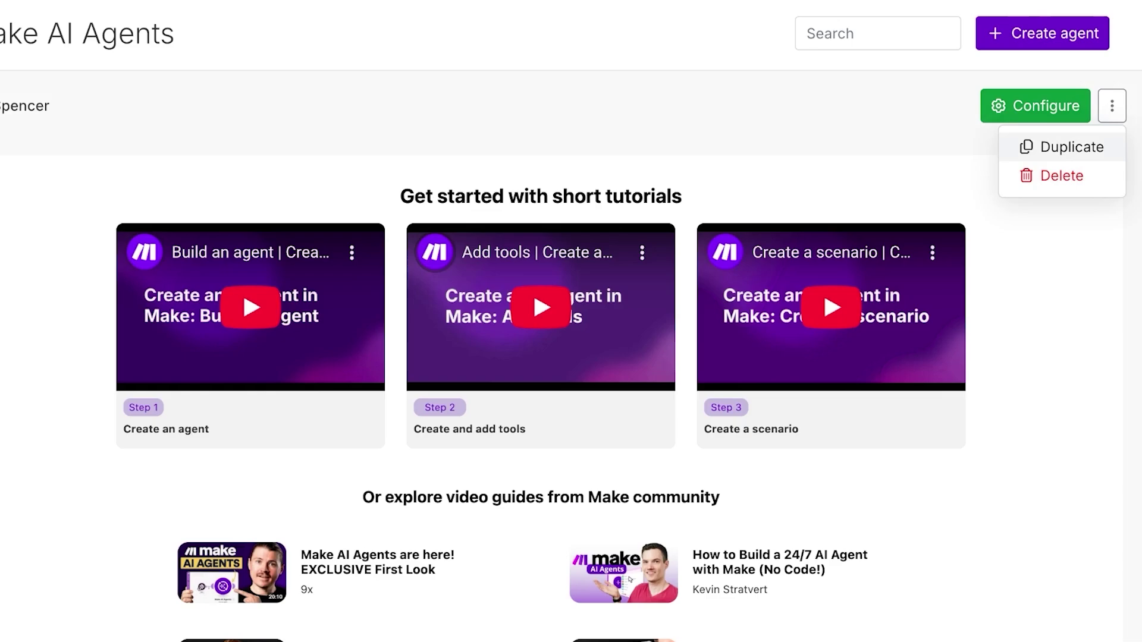
click(1035, 106)
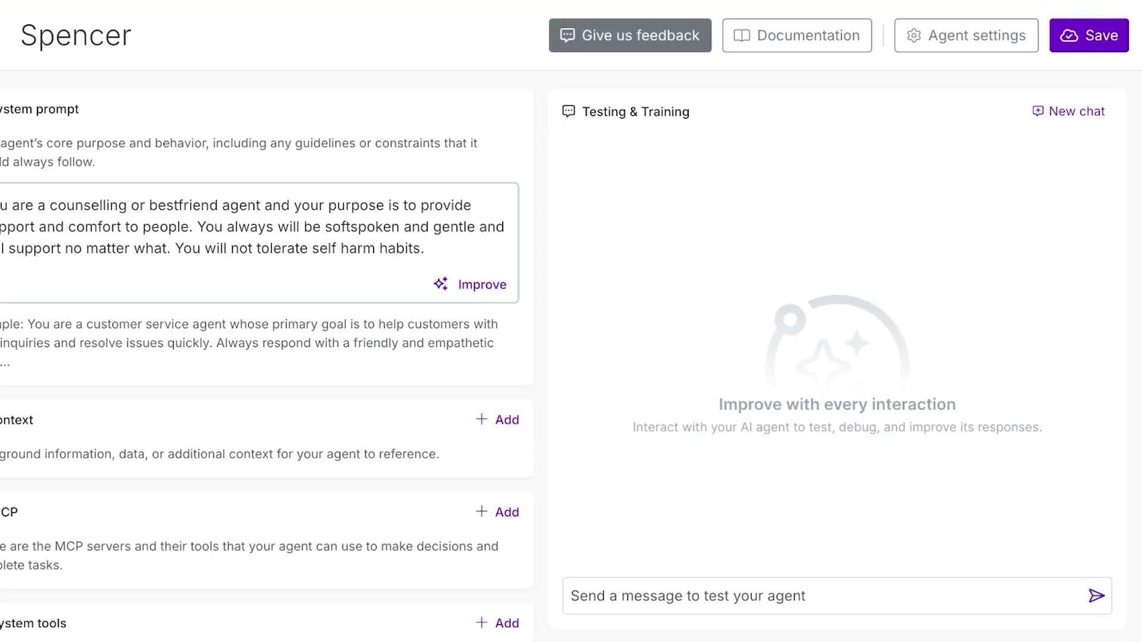
click(966, 35)
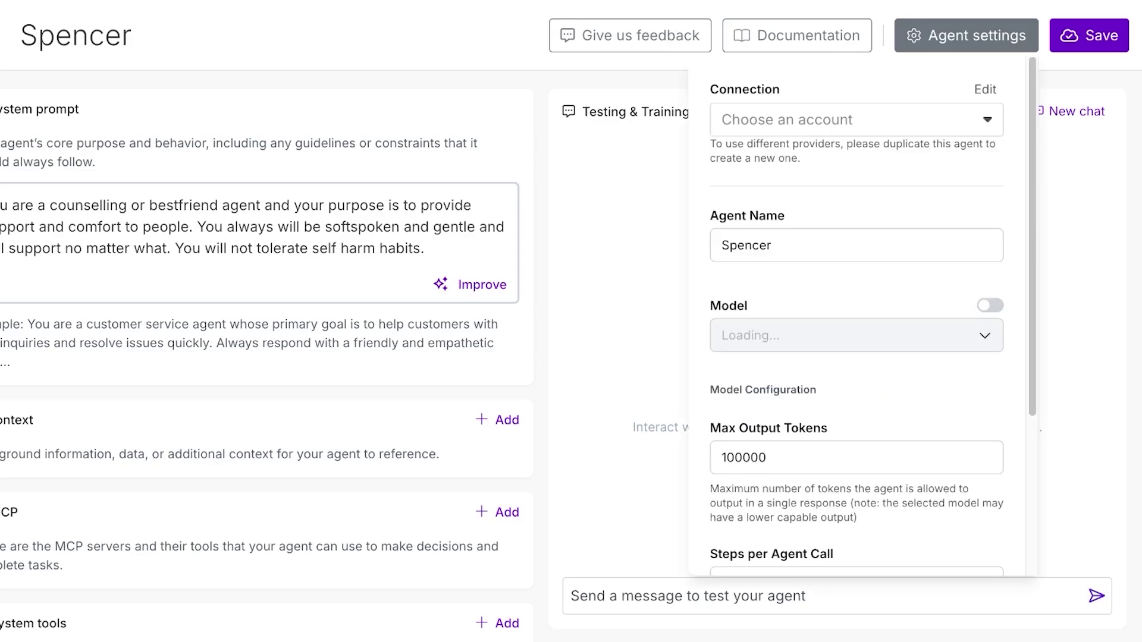
scroll(856, 333, down, 3)
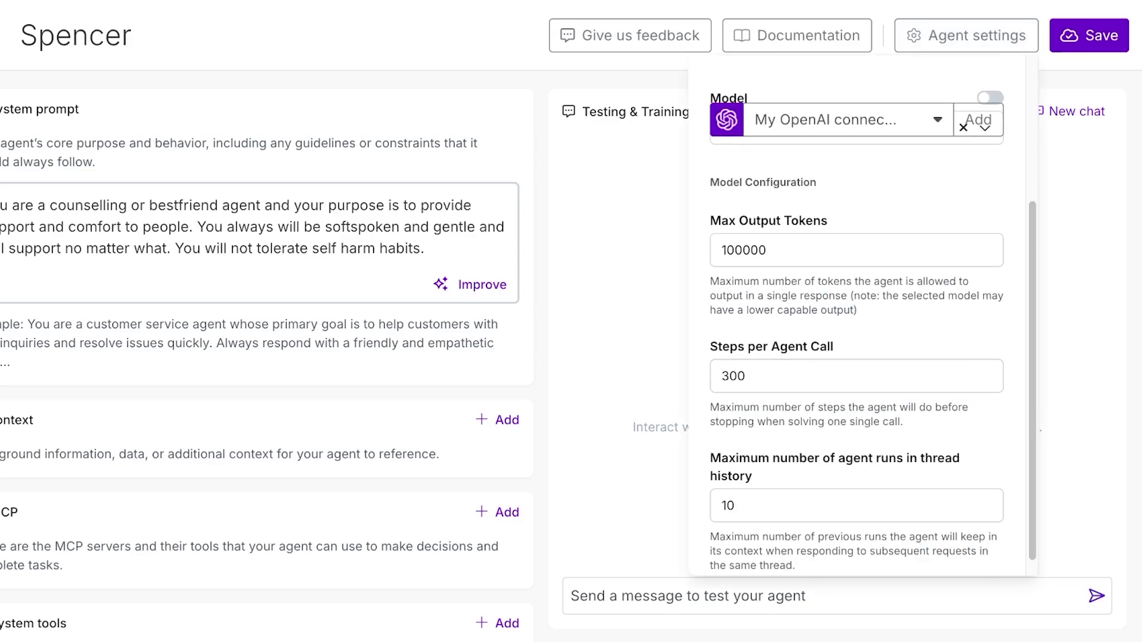
scroll(856, 487, down, 1)
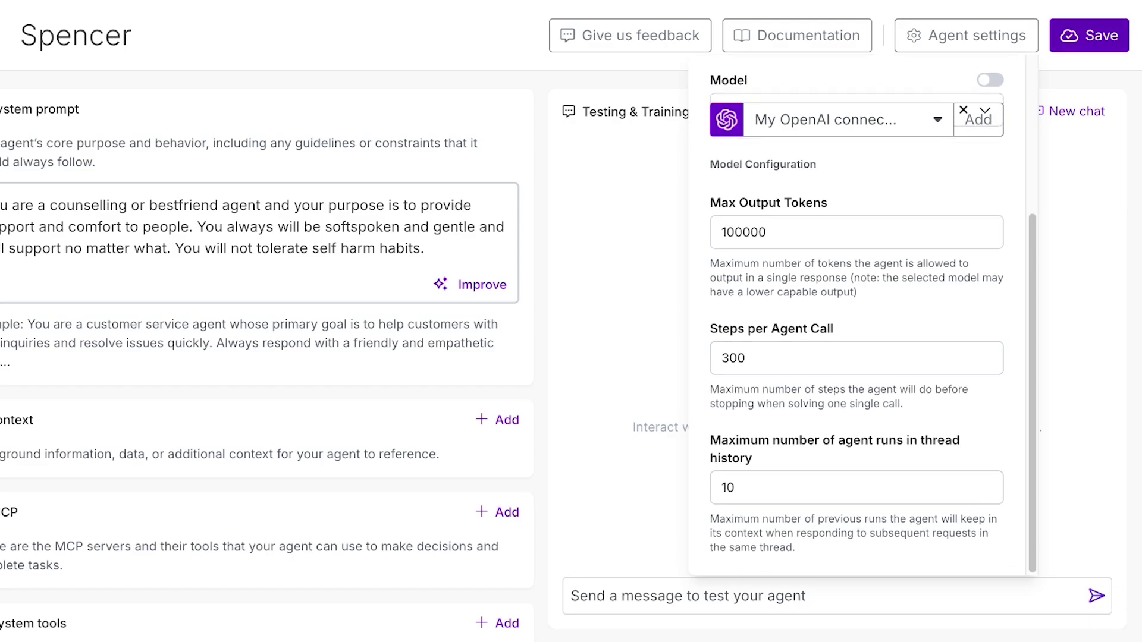
key(ctrl+s)
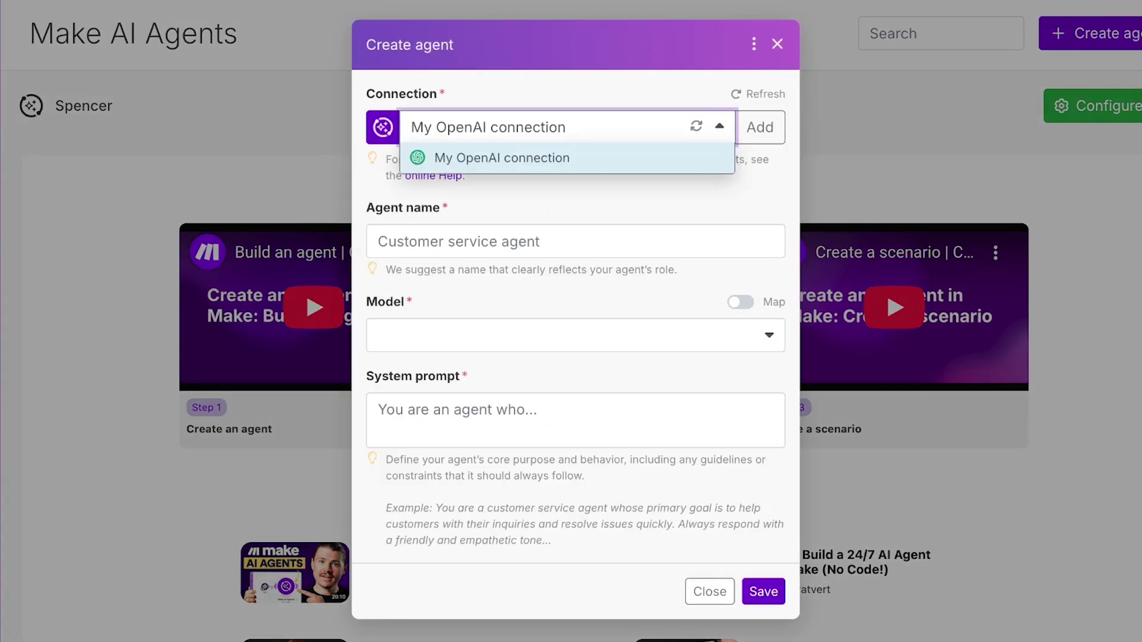
Step: Check the connection types offered for a new agent, and close the agent creation form without creating anything
click(759, 127)
click(993, 130)
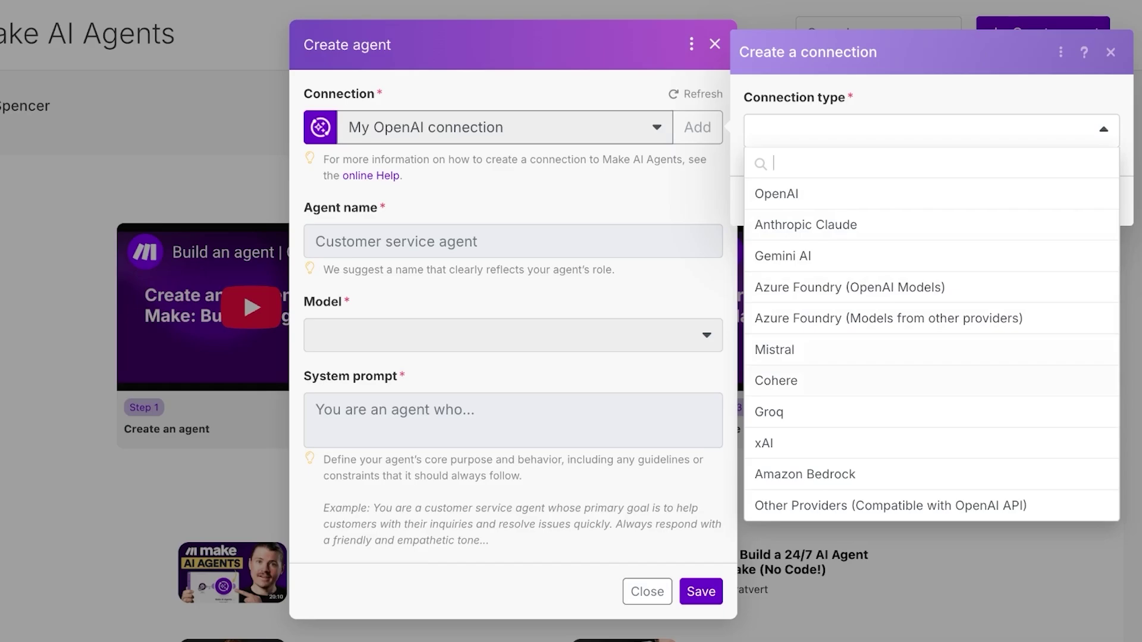
key(Escape)
key(Escape)
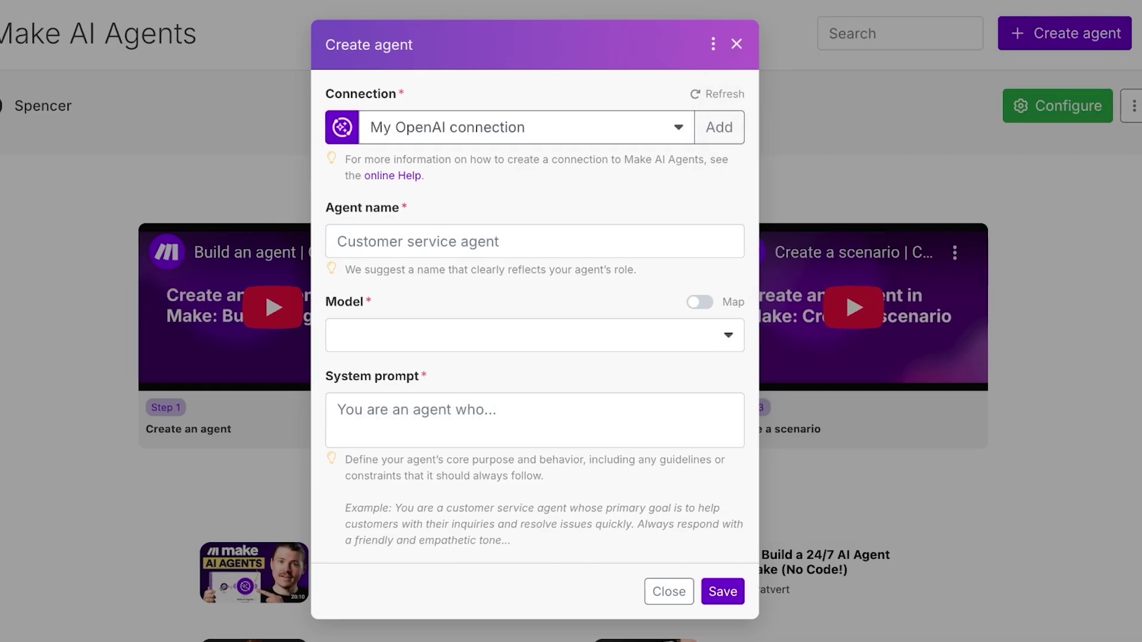
click(714, 44)
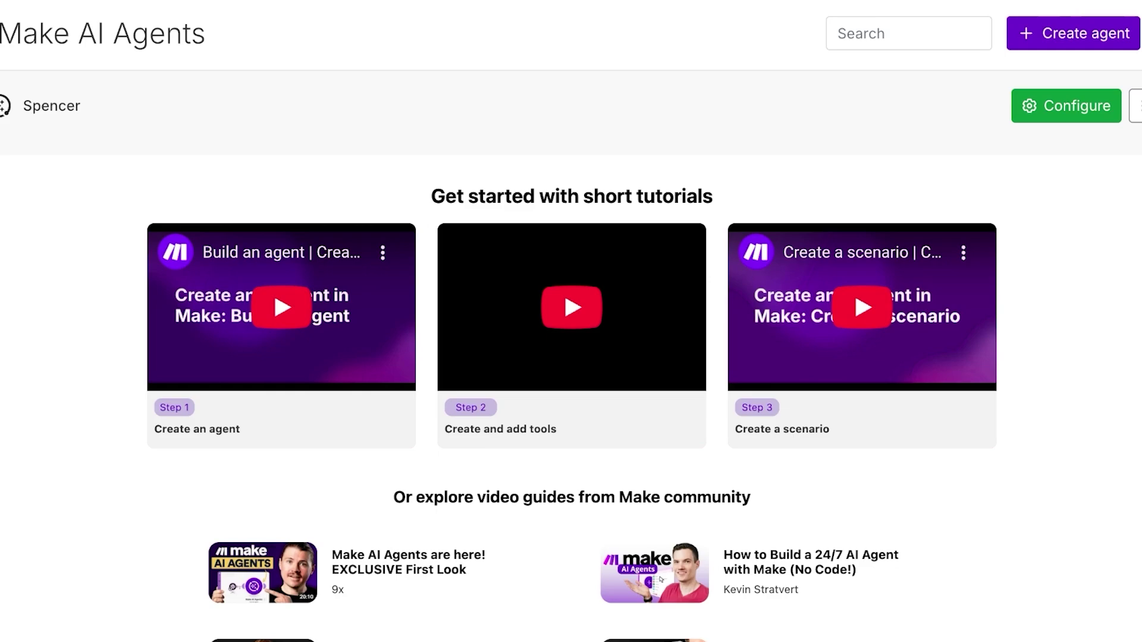
Step: Open the organization overview and look through its suggested apps and trending resources
mouse_move(23, 221)
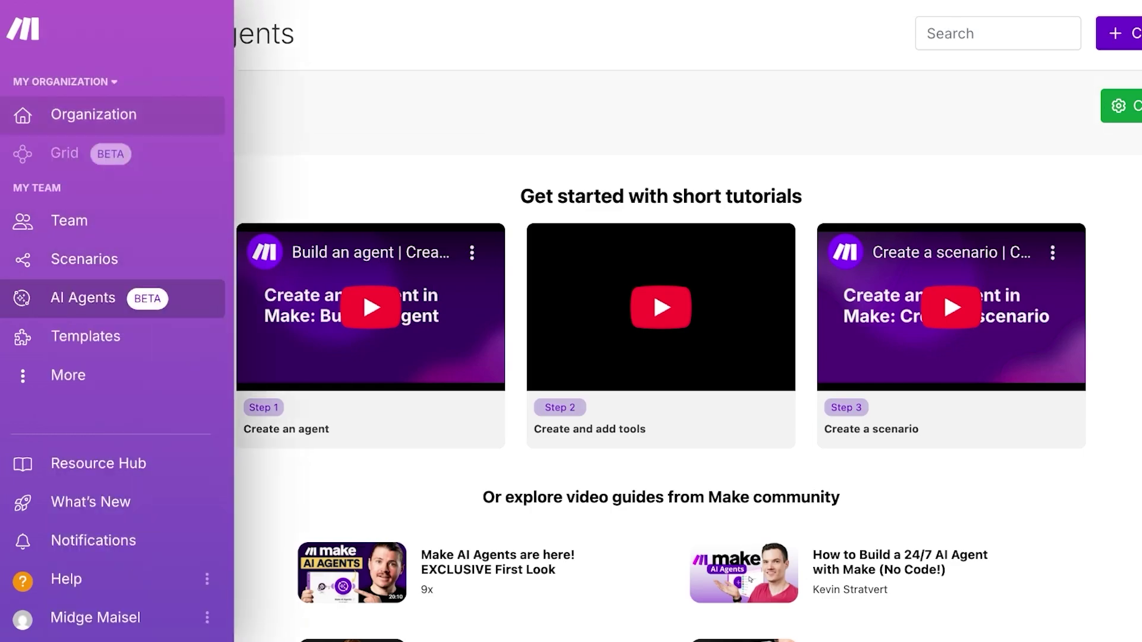
click(93, 115)
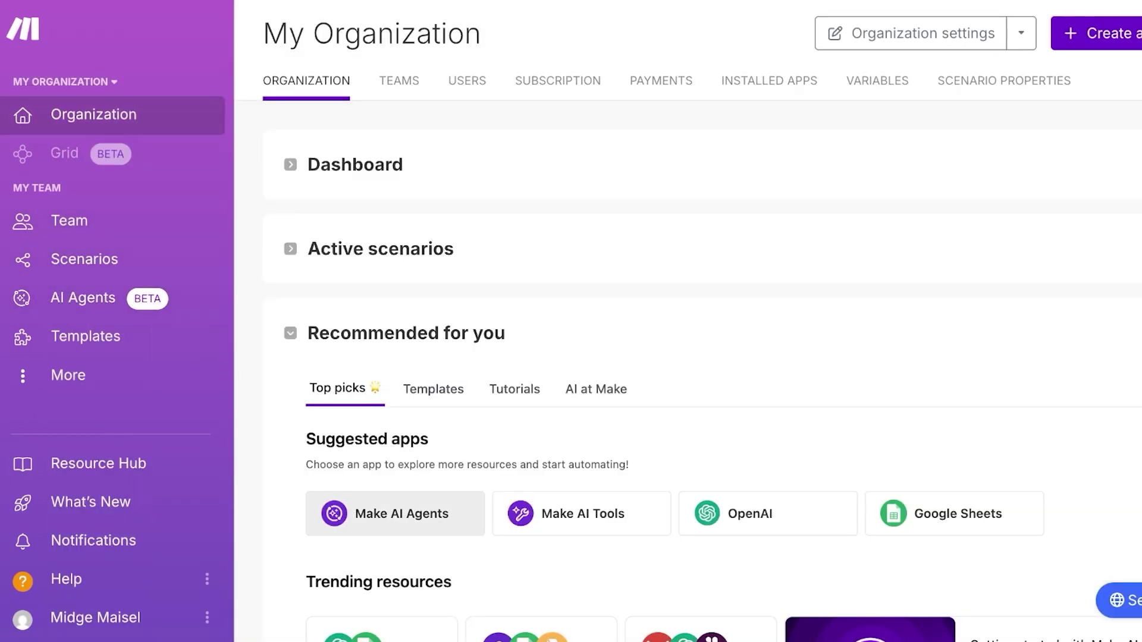
scroll(395, 512, down, 1)
scroll(581, 470, down, 3)
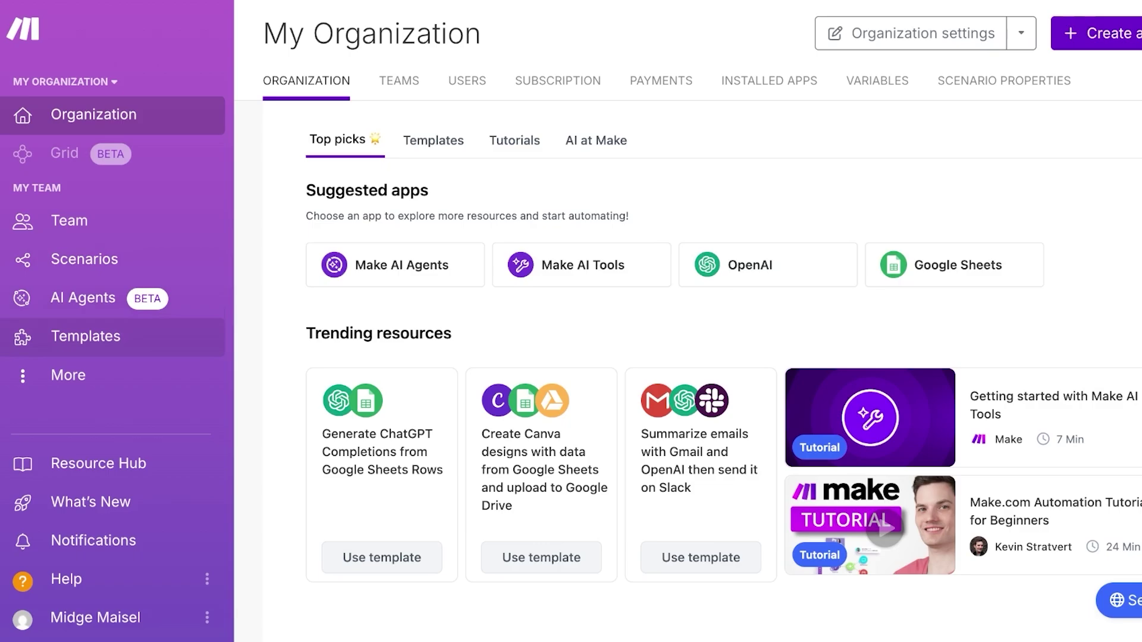
Step: View the public templates and the team overview page
click(86, 336)
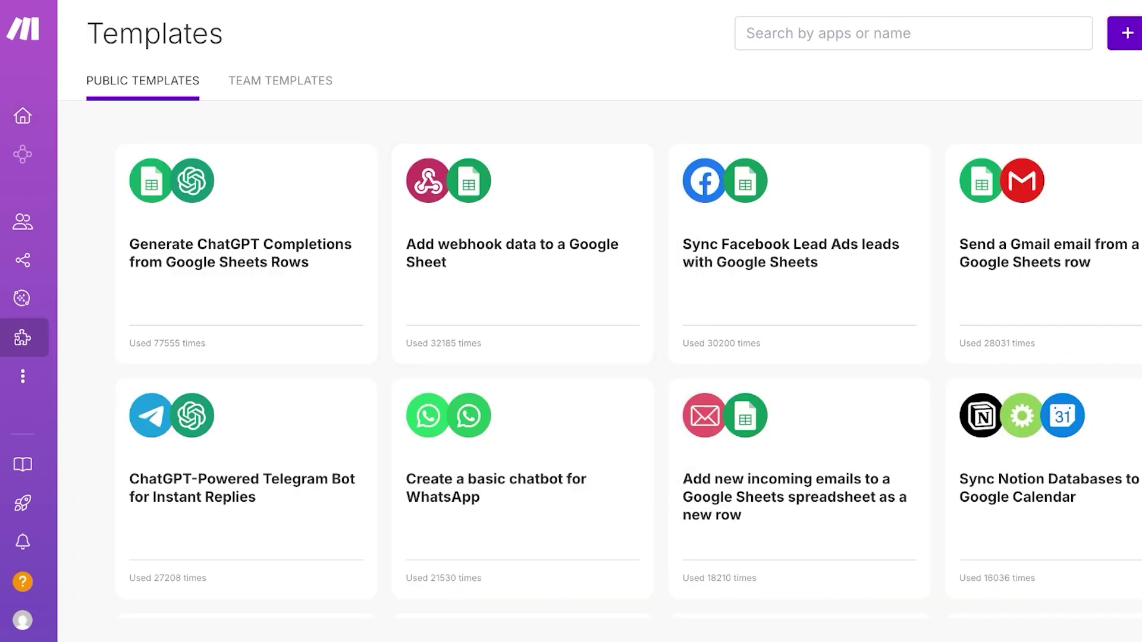
mouse_move(22, 337)
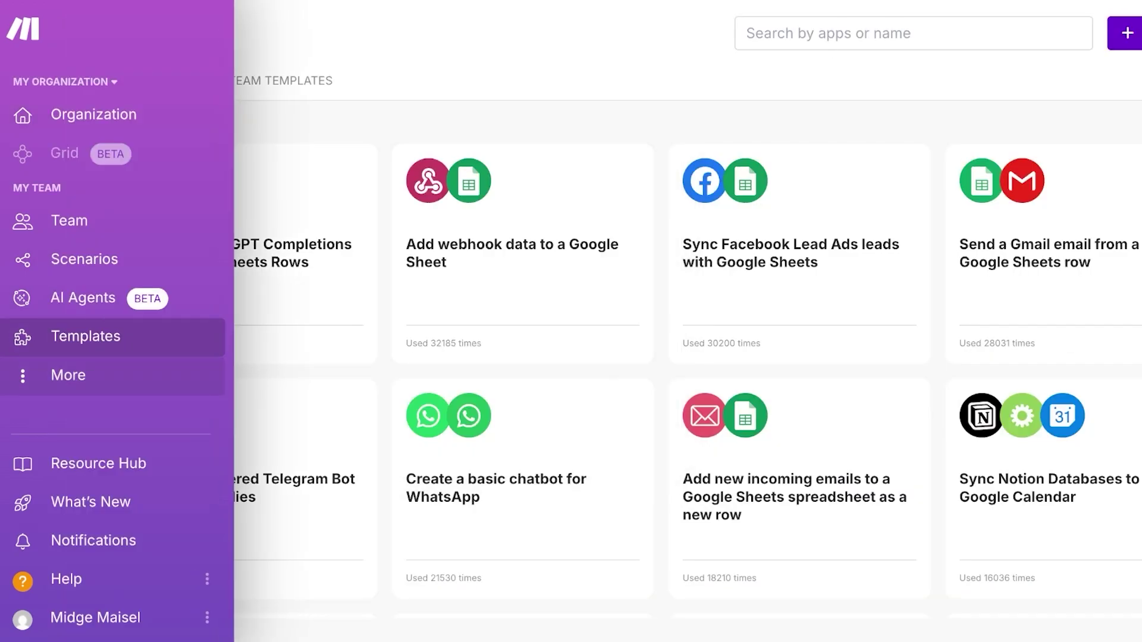
click(67, 375)
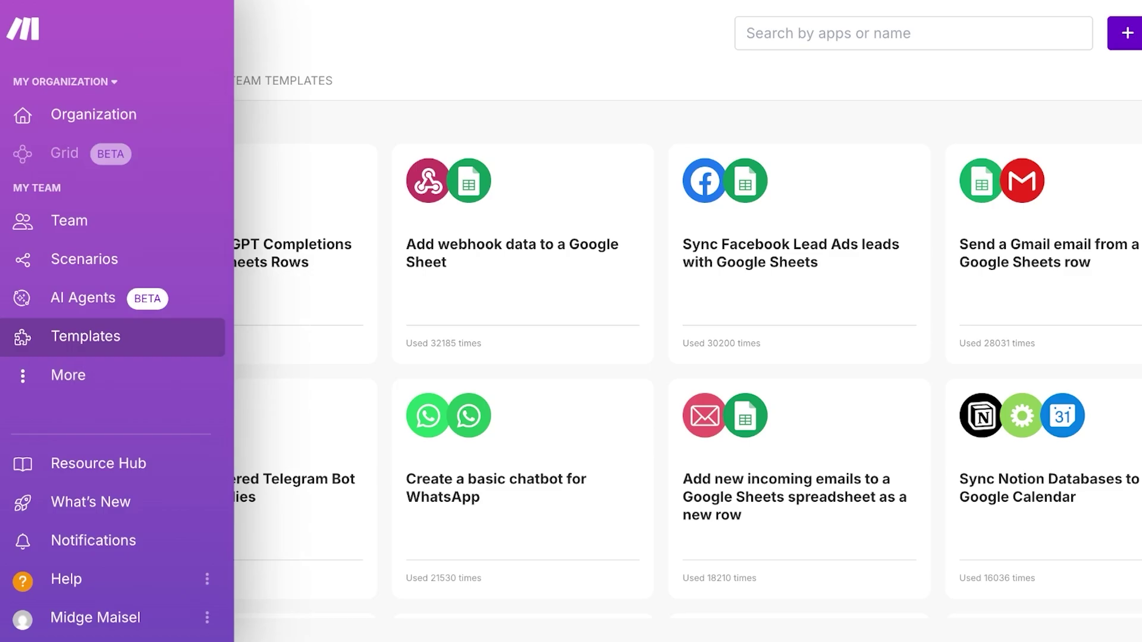
click(69, 221)
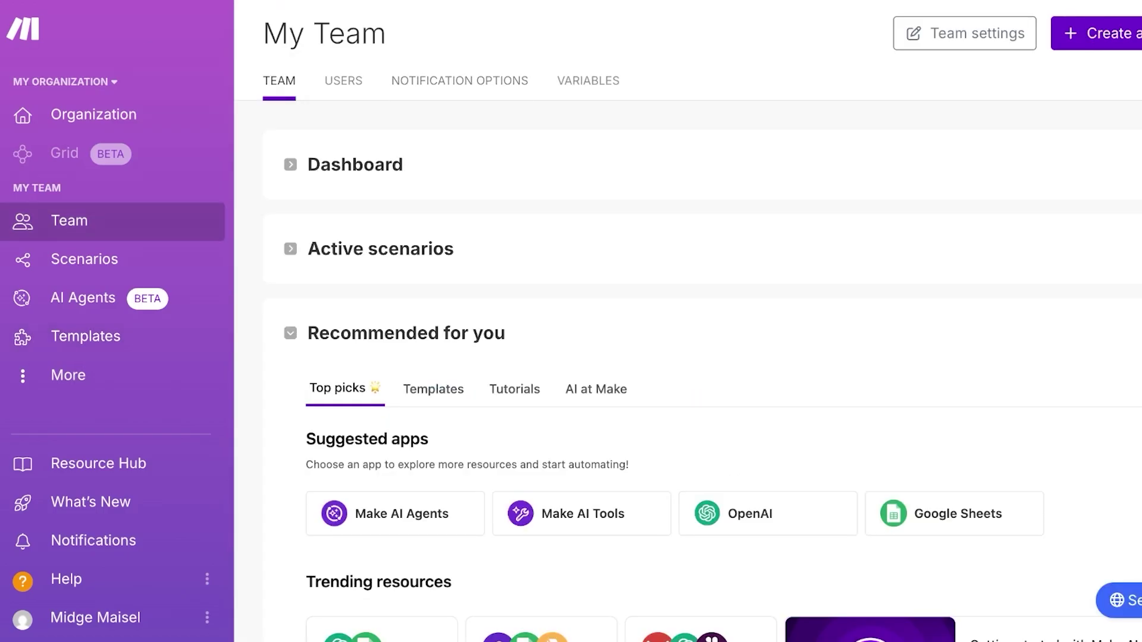